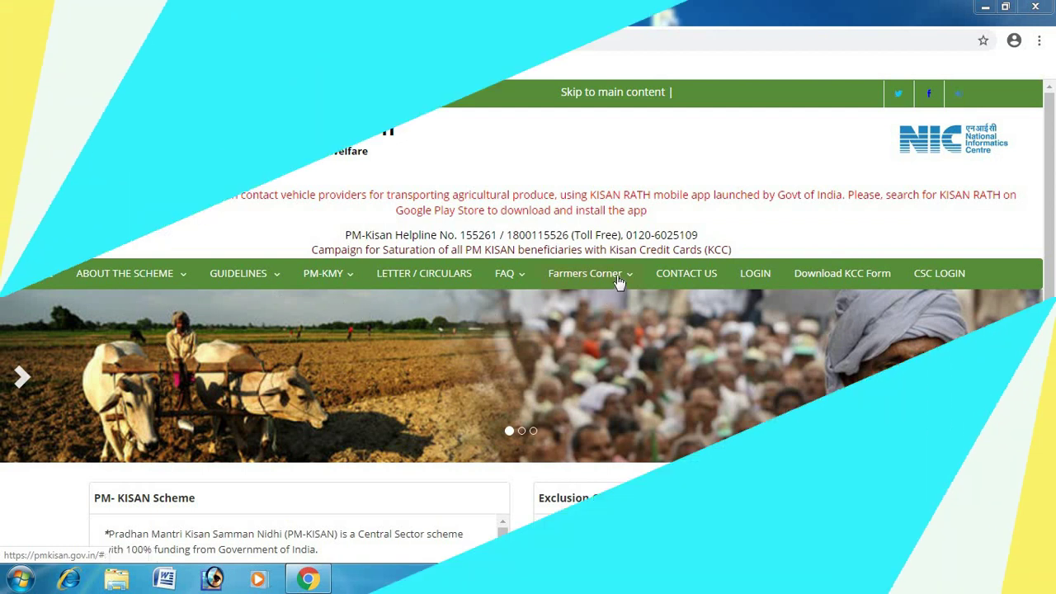
# On the New Farmer Registration Form, submit the farmer's Aadhaar number with the displayed image code.
pyautogui.click(585, 273)
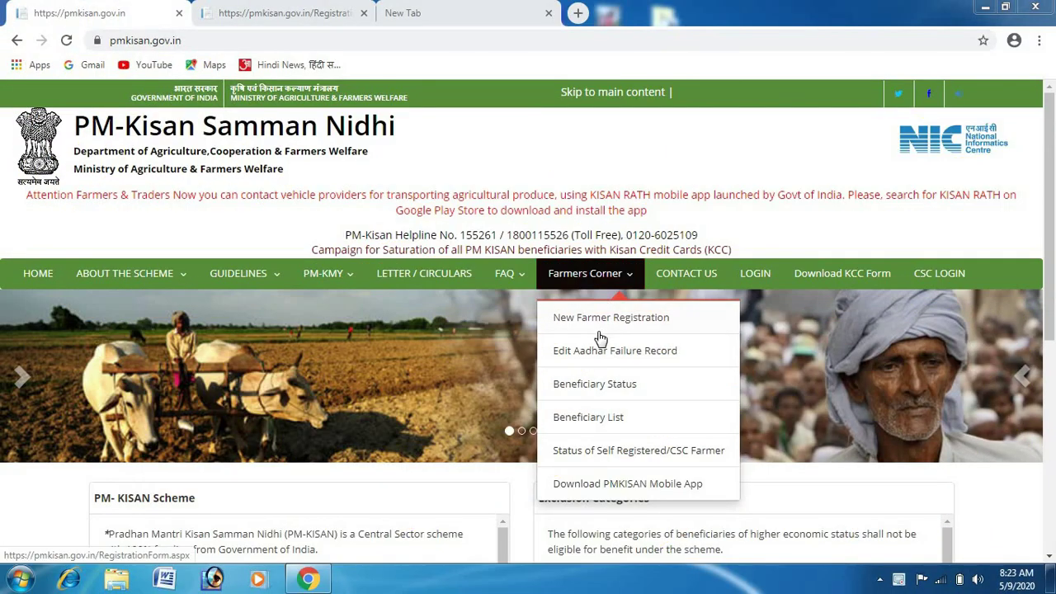
pyautogui.click(600, 328)
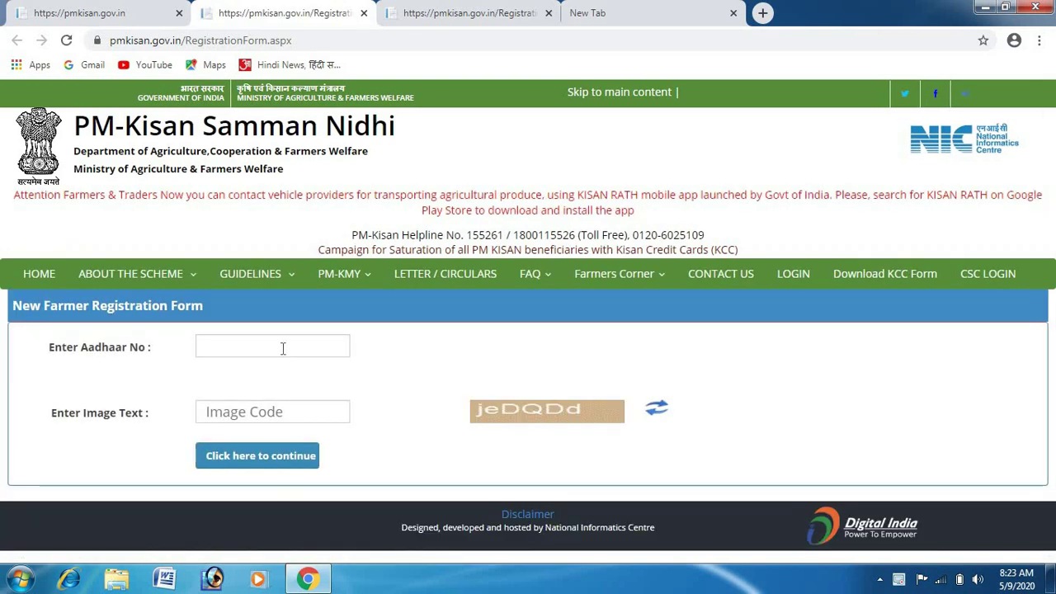
pyautogui.click(282, 348)
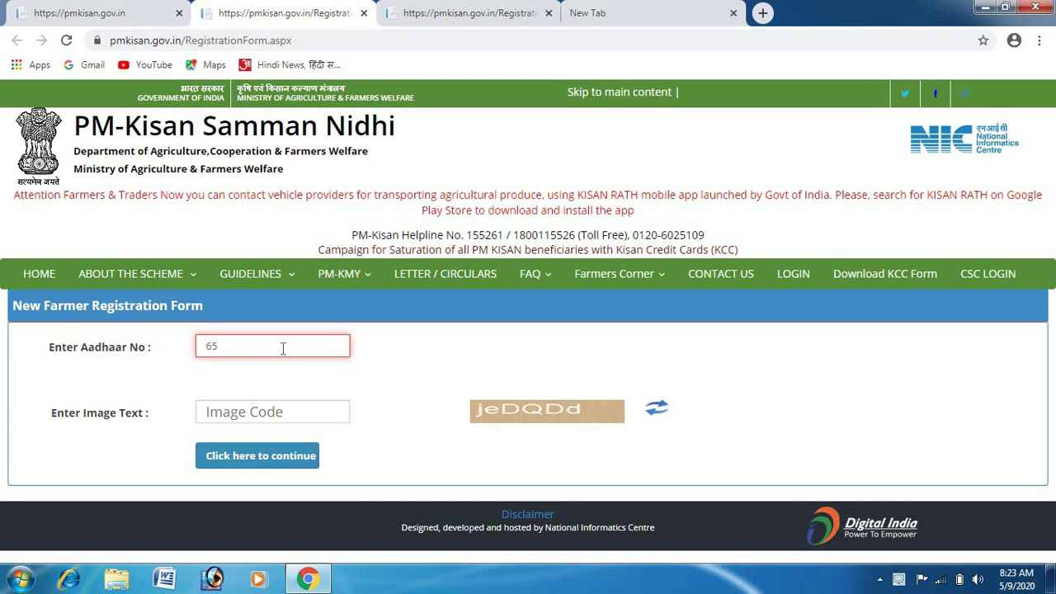
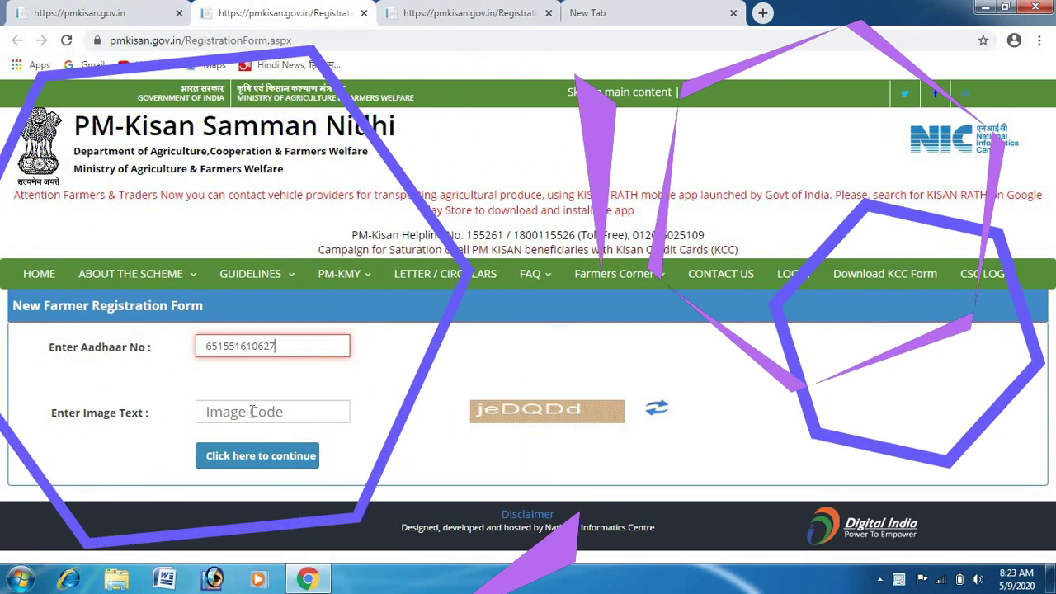
pyautogui.click(252, 411)
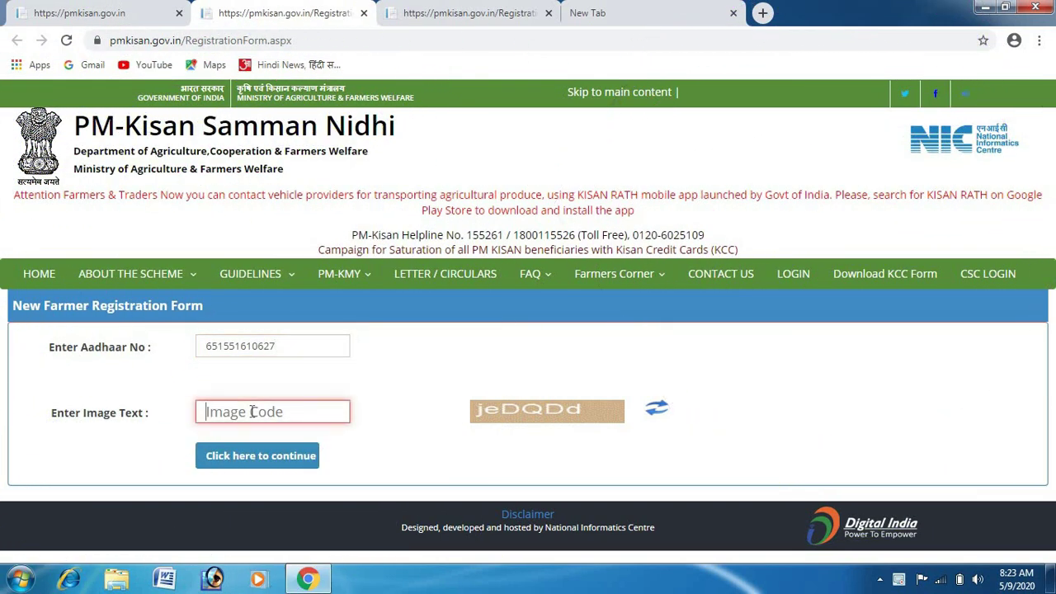
pyautogui.write('jeDQD')
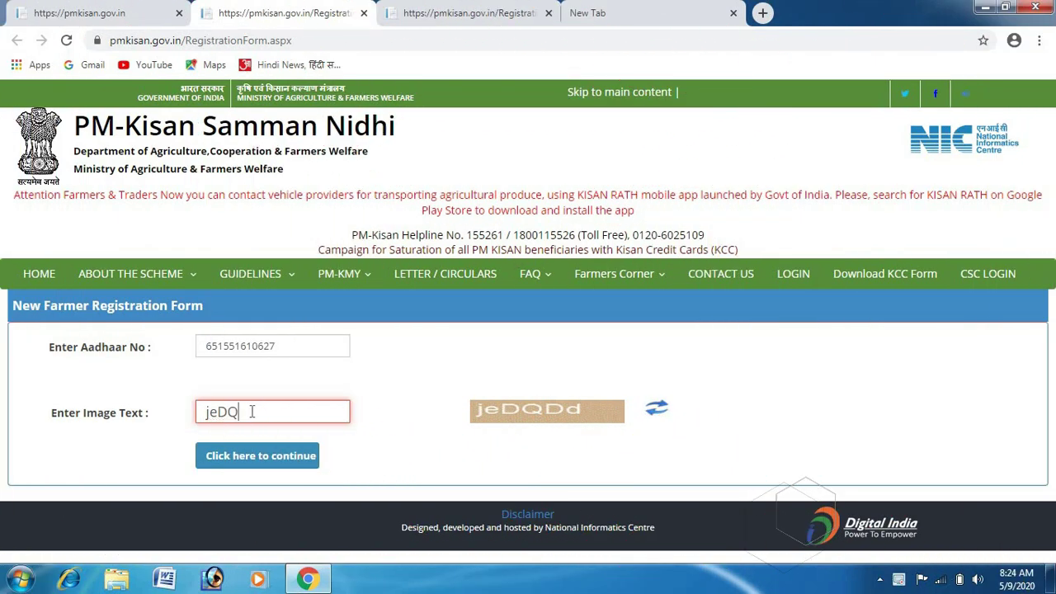
pyautogui.write('d')
pyautogui.click(249, 456)
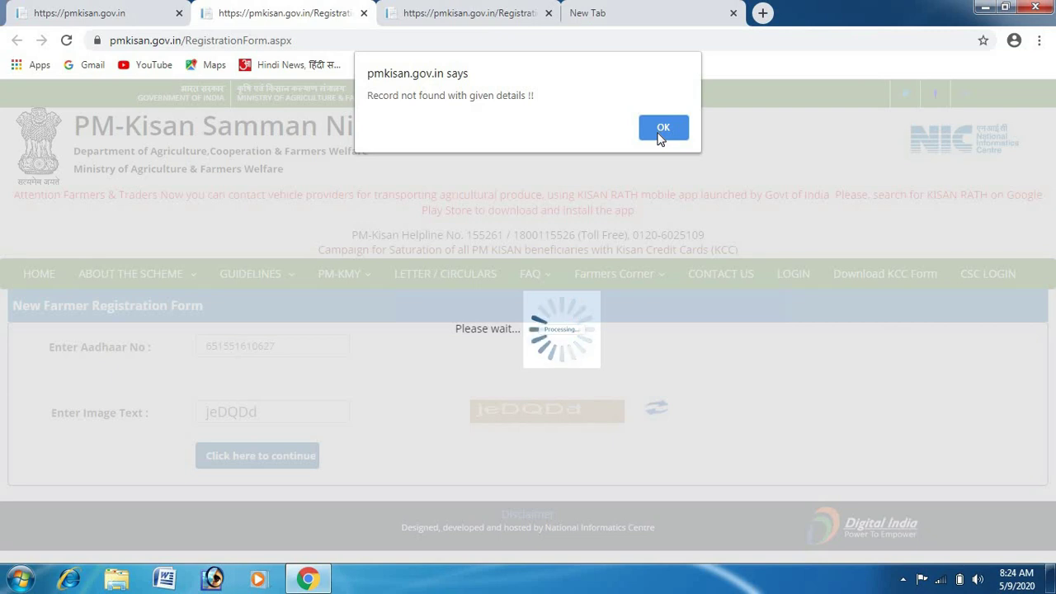
# Dismiss the 'Record not found' alert and confirm Yes to register on the PM-Kisan portal.
pyautogui.click(662, 128)
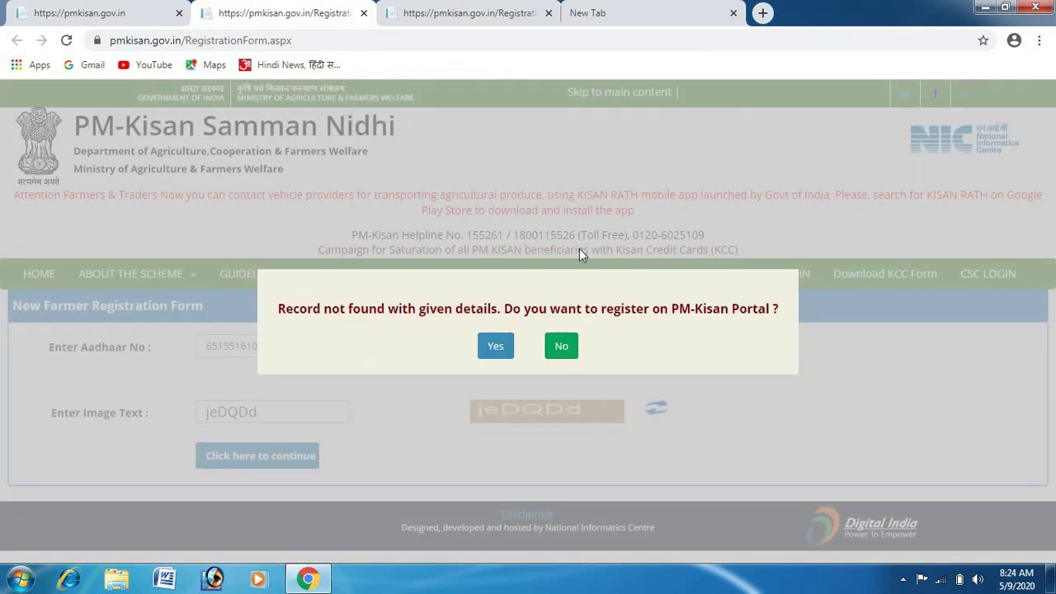
pyautogui.click(495, 348)
pyautogui.click(496, 348)
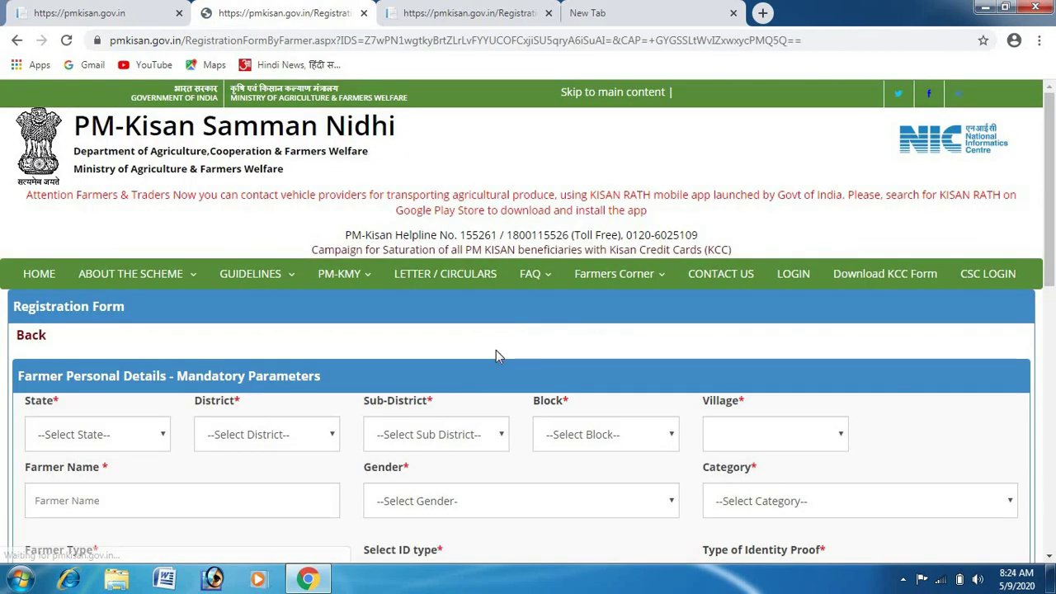
# Set the farmer's State to JHARKHAND and District to GIRIDIH.
pyautogui.scroll(-2, 495, 355)
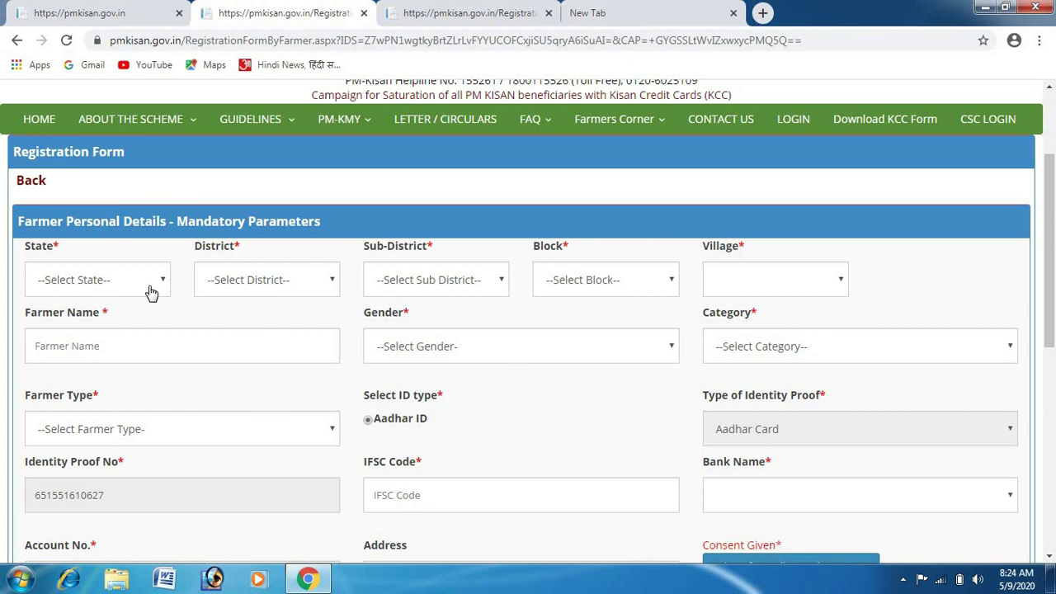
pyautogui.click(151, 293)
pyautogui.press('j')
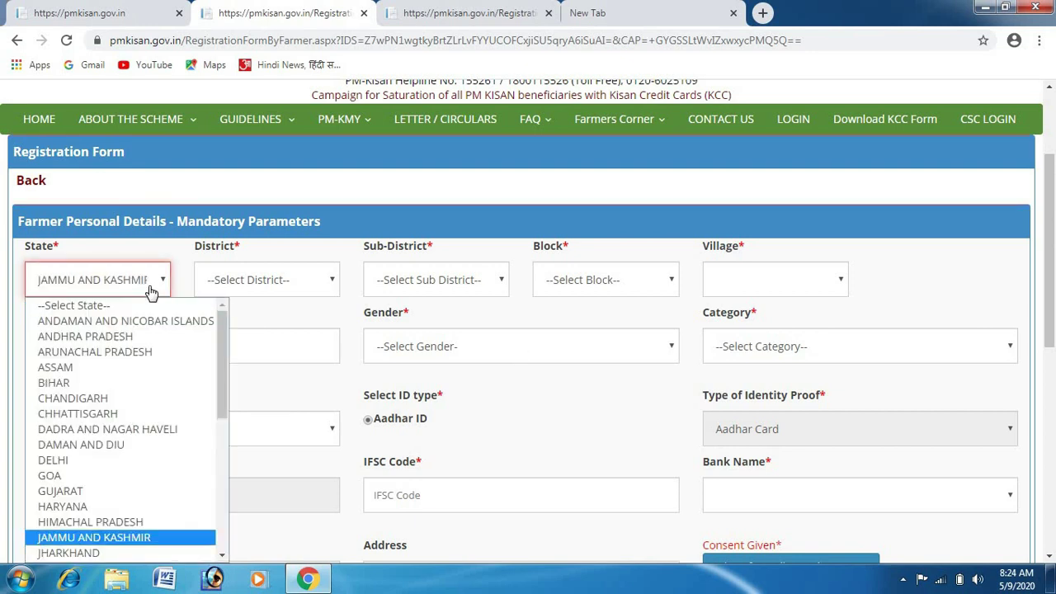
pyautogui.press('h')
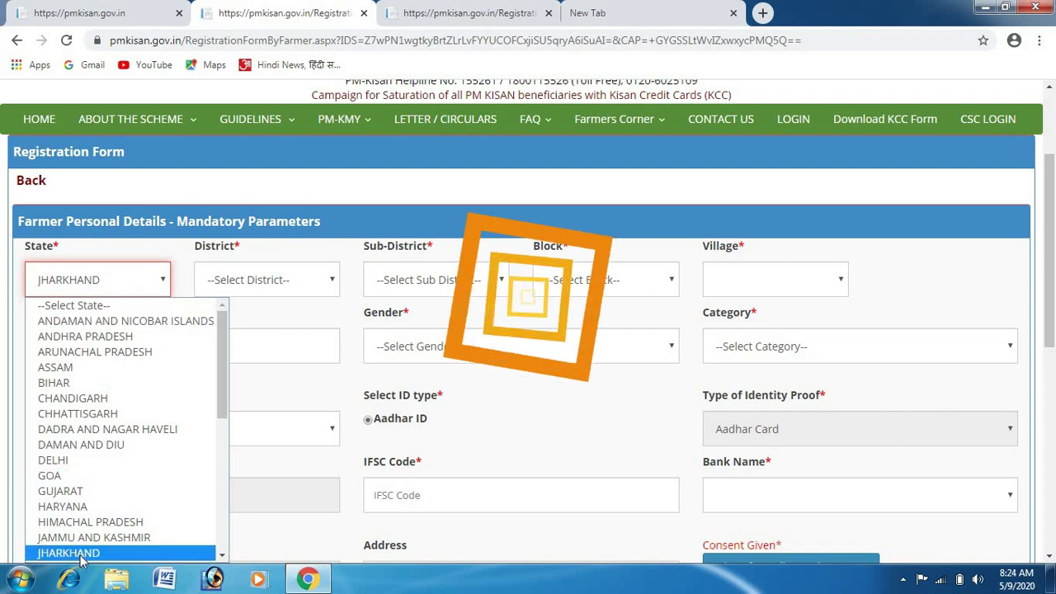
pyautogui.click(83, 553)
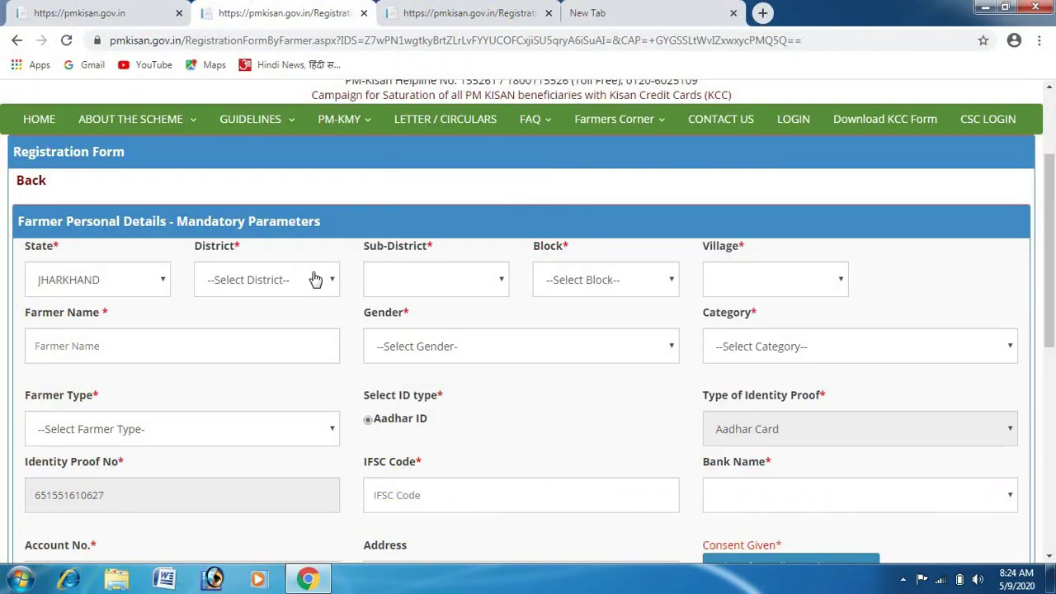
pyautogui.click(316, 282)
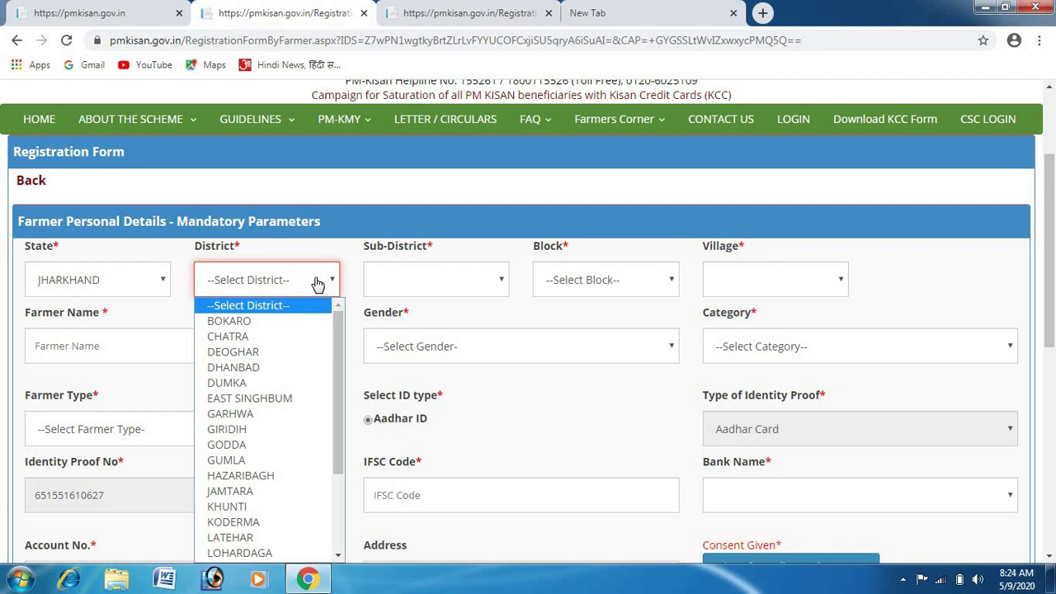
pyautogui.press('g')
pyautogui.press('i')
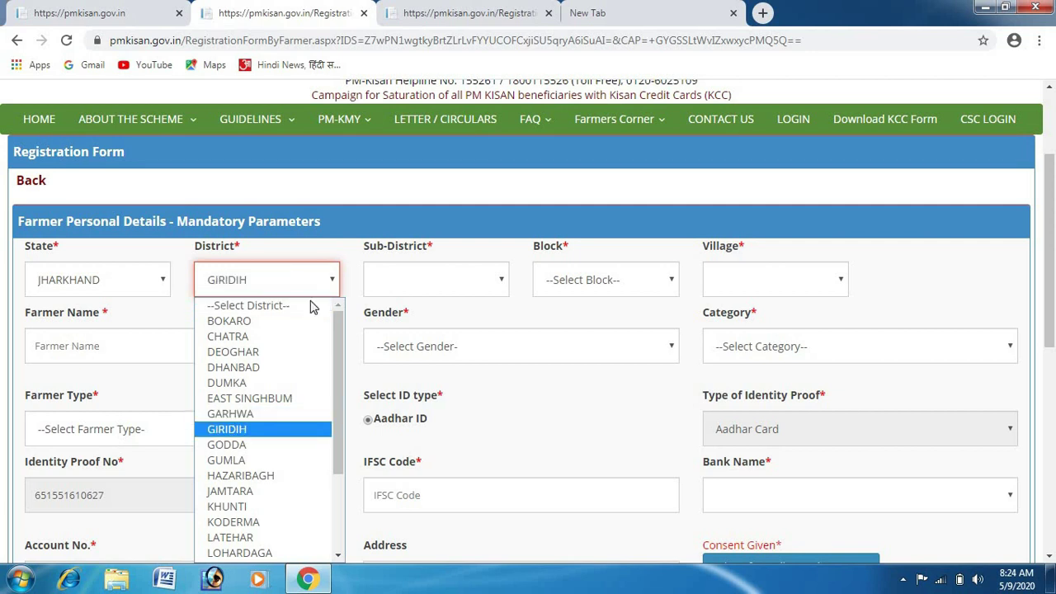
pyautogui.click(269, 431)
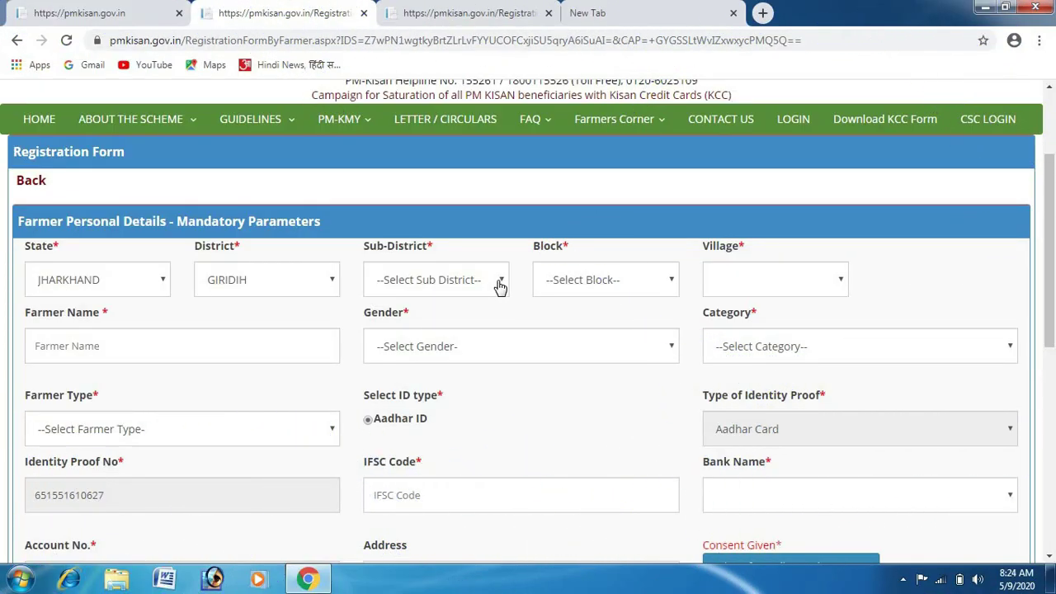
# Choose Sub-District Gande, Block GANDEY and Village Putariya (351887).
pyautogui.click(500, 286)
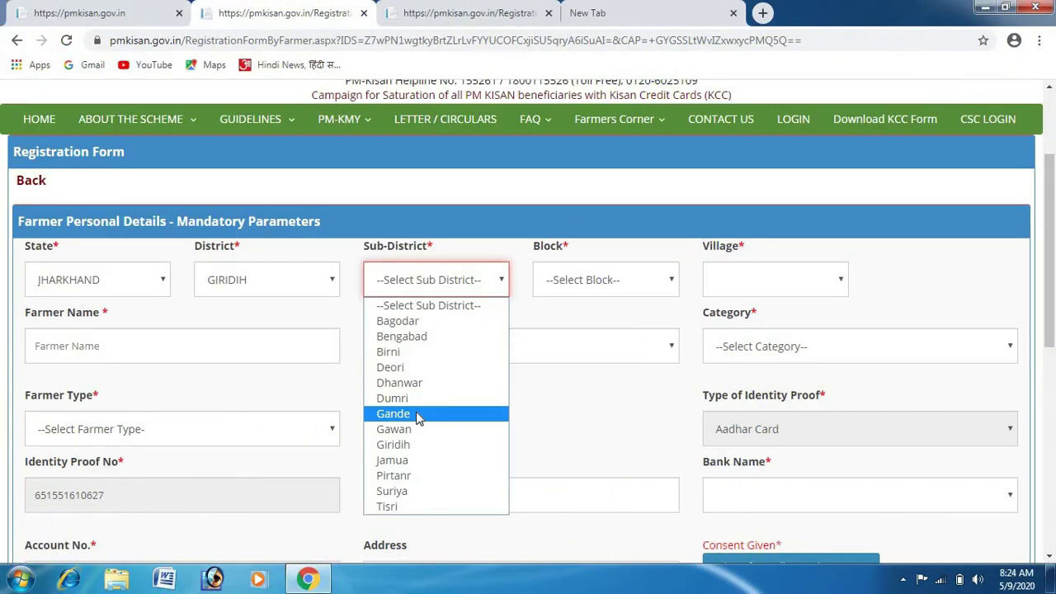
pyautogui.click(418, 414)
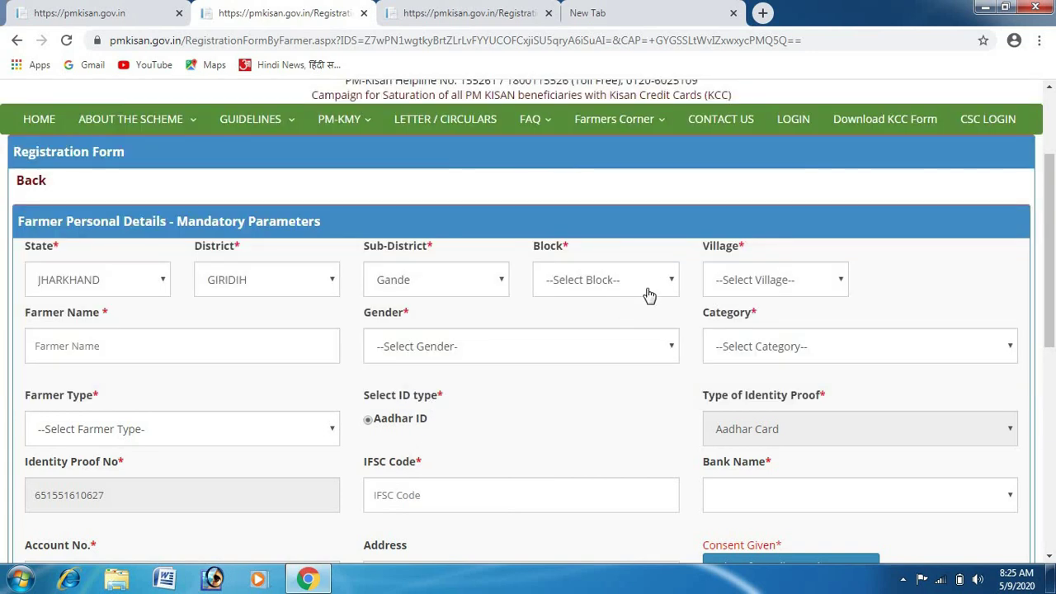
pyautogui.click(663, 283)
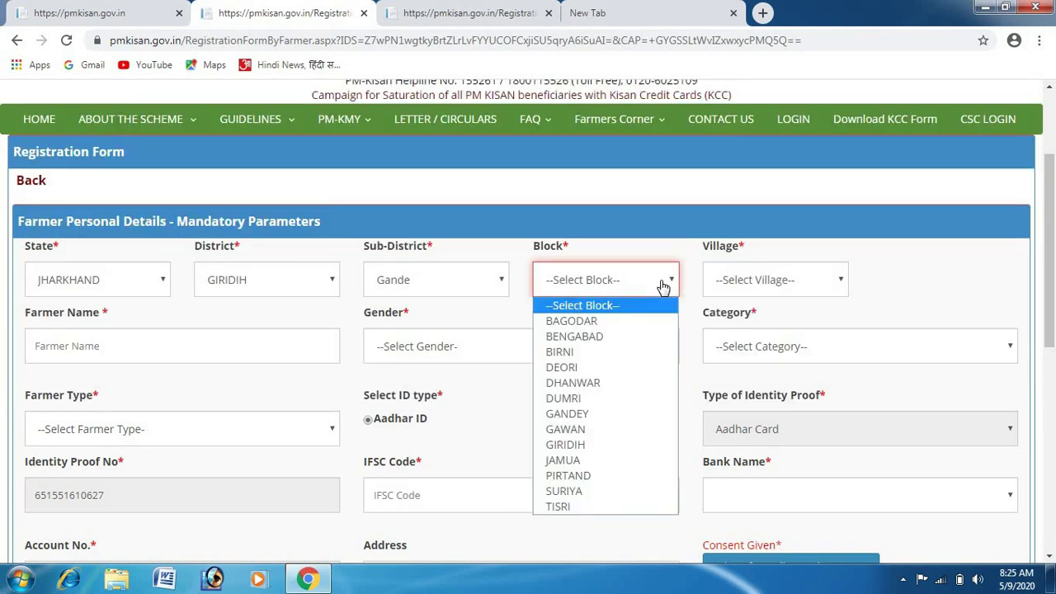
pyautogui.press('g')
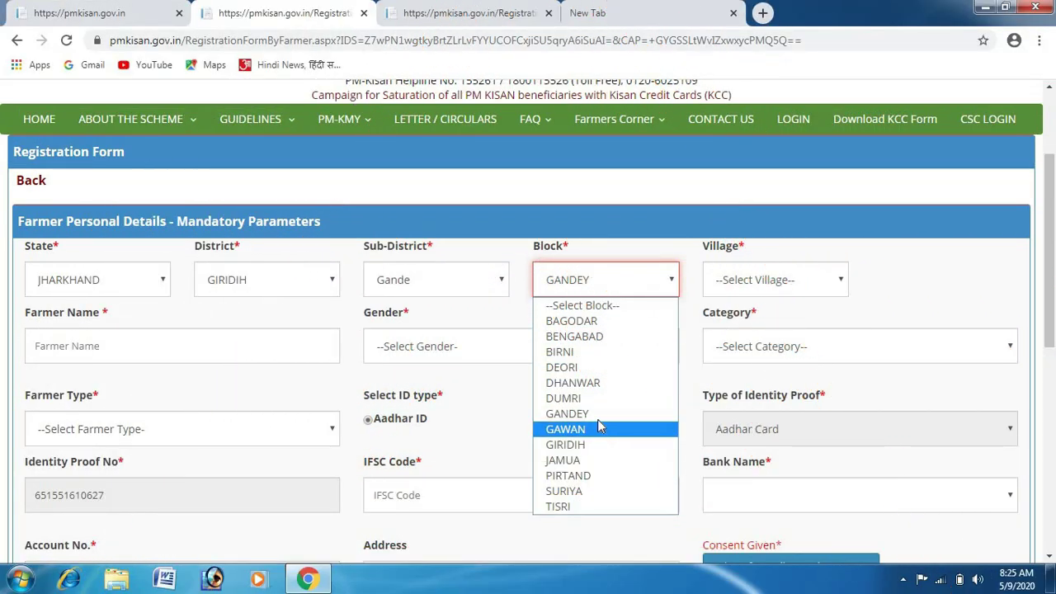
pyautogui.click(596, 415)
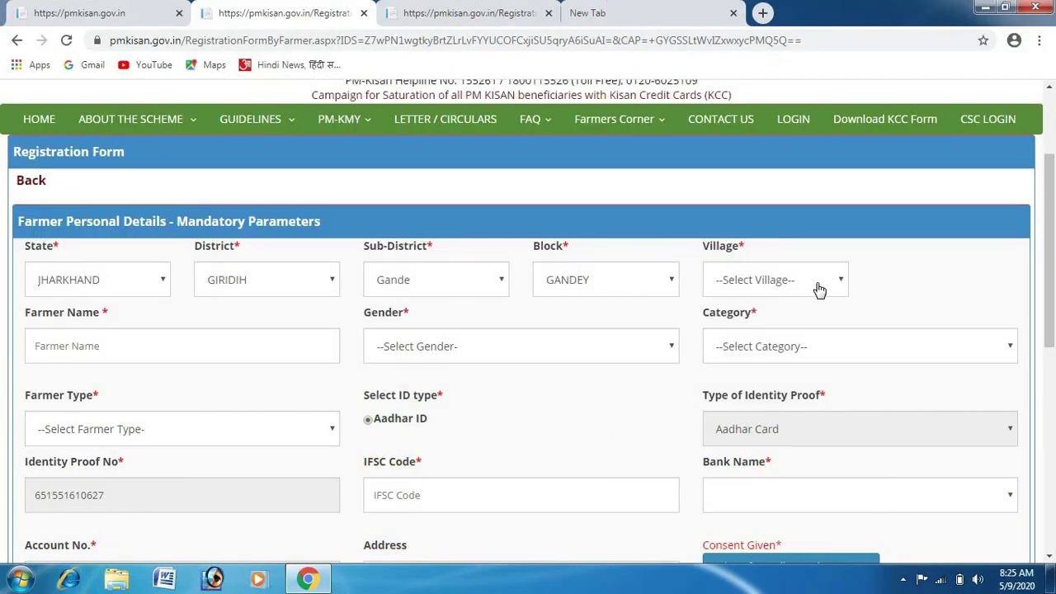
pyautogui.click(824, 285)
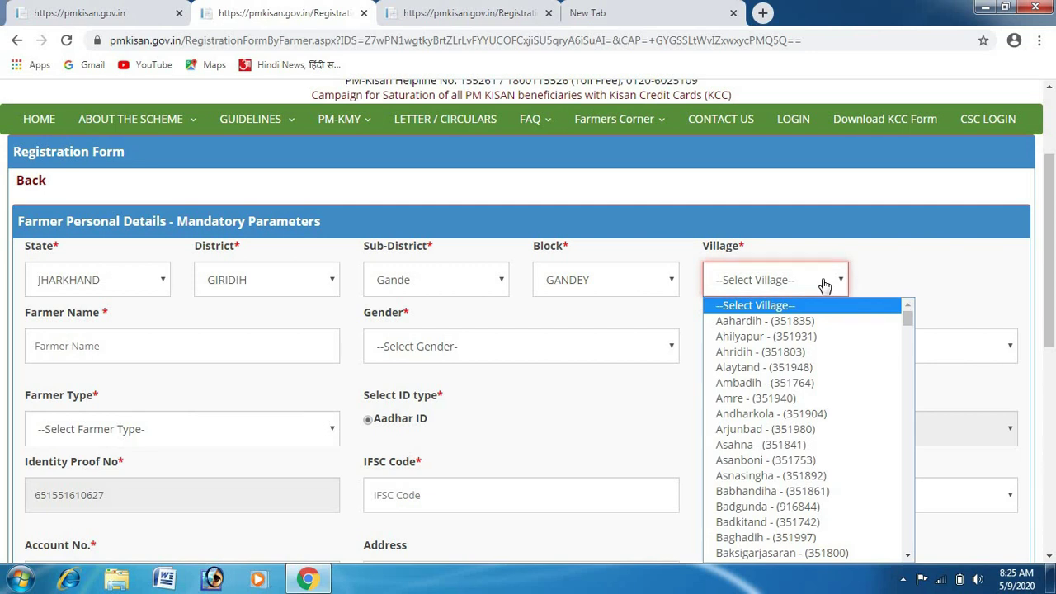
pyautogui.write('put')
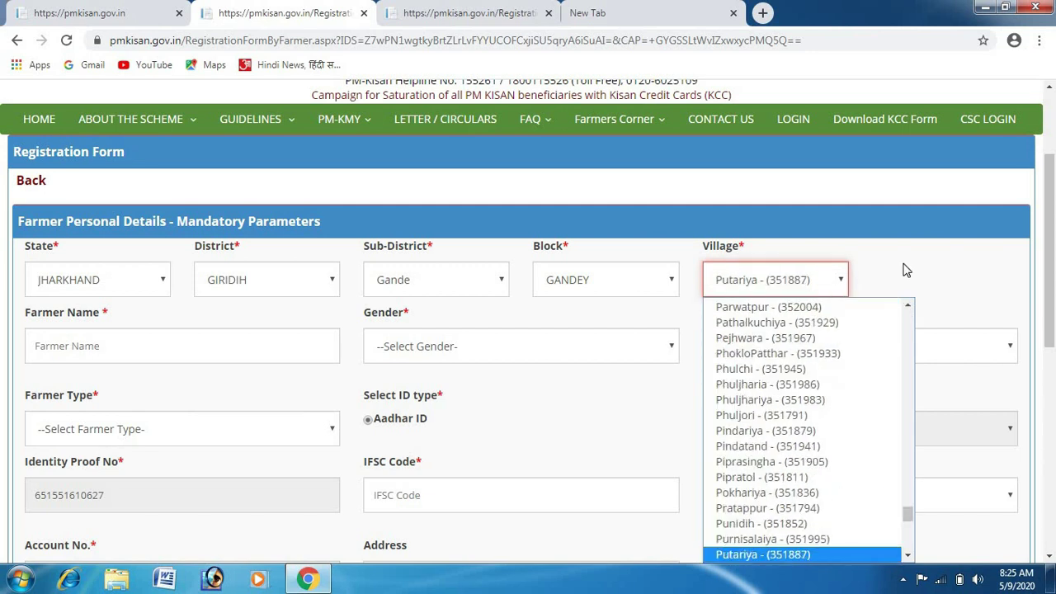
pyautogui.click(777, 285)
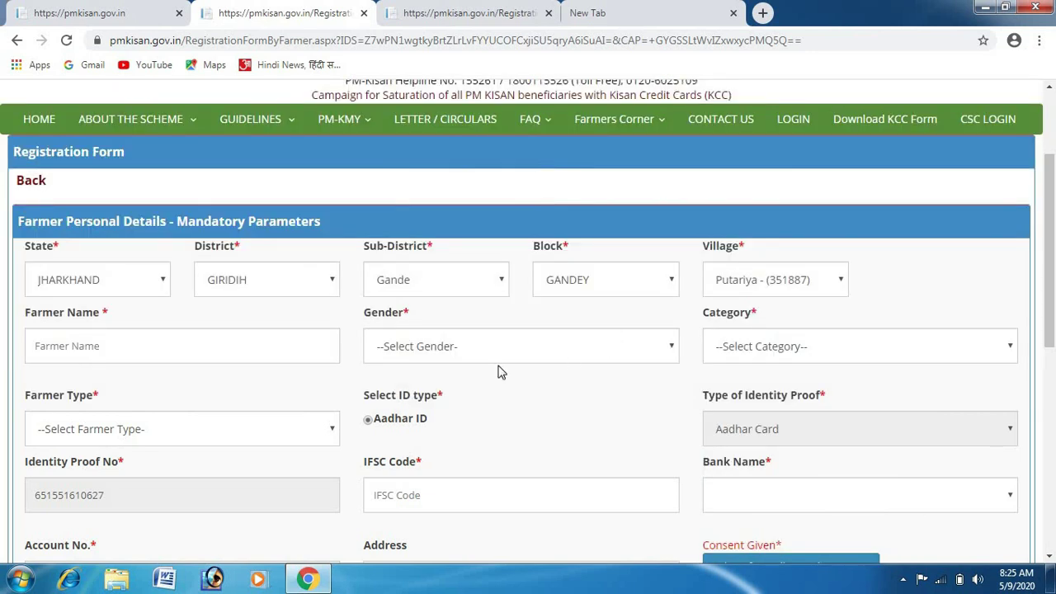
# Enter the farmer's full name in the Farmer Name field.
pyautogui.click(242, 353)
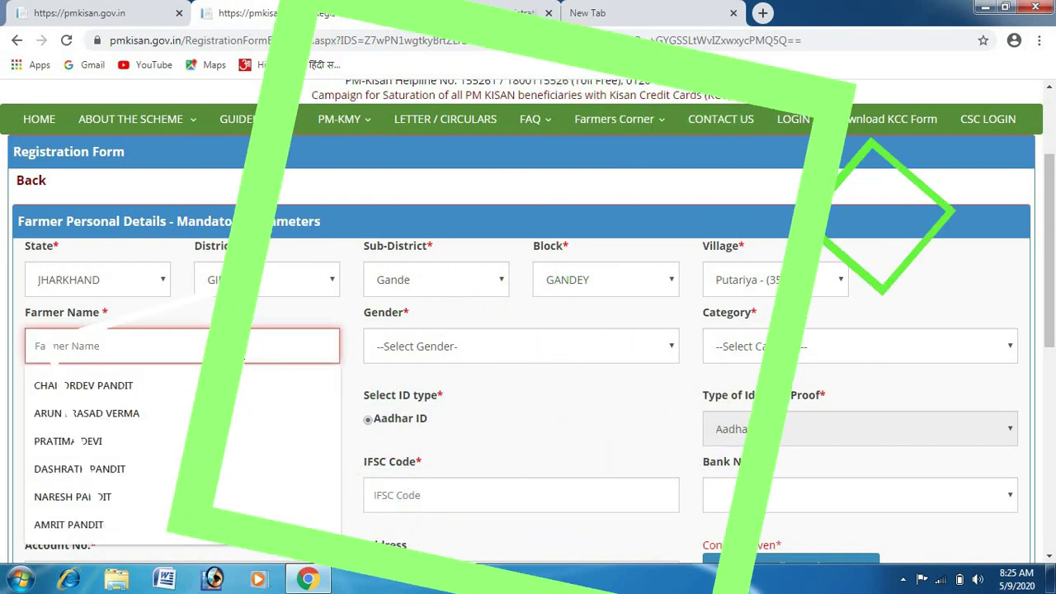
pyautogui.write('bi')
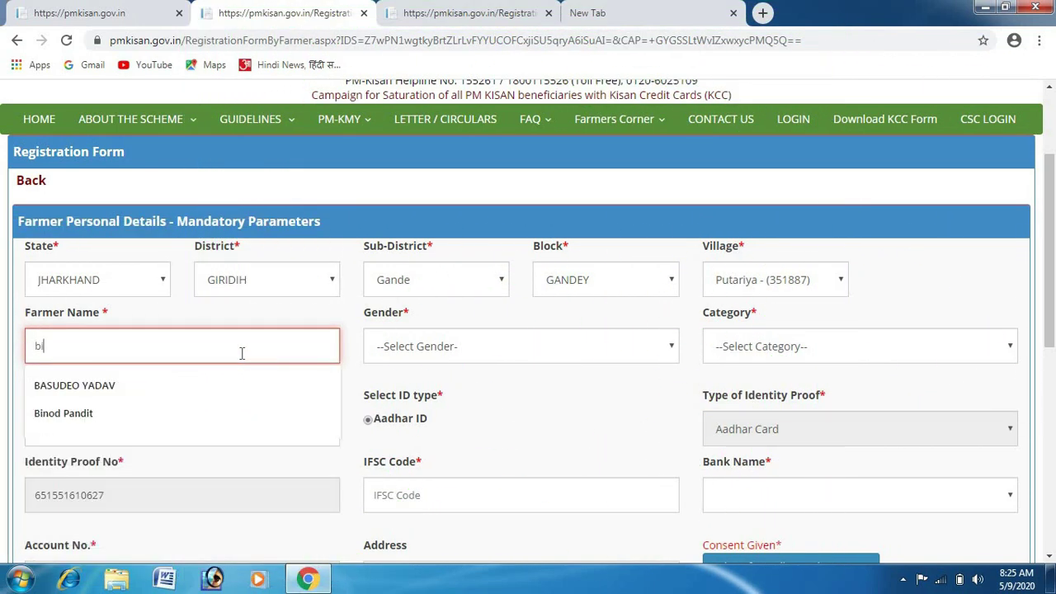
pyautogui.press('BackSpace')
pyautogui.press('BackSpace')
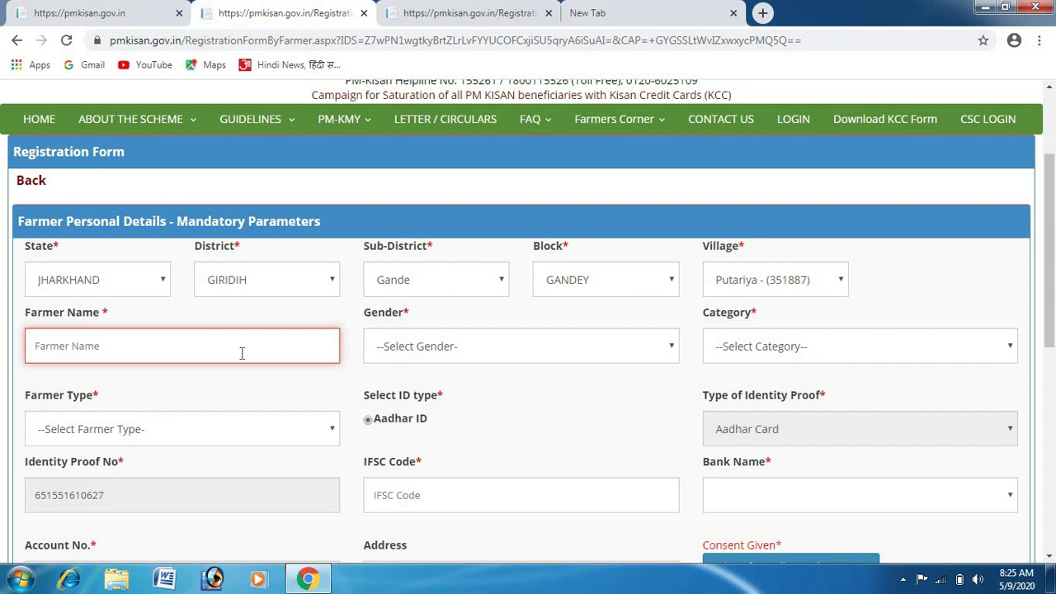
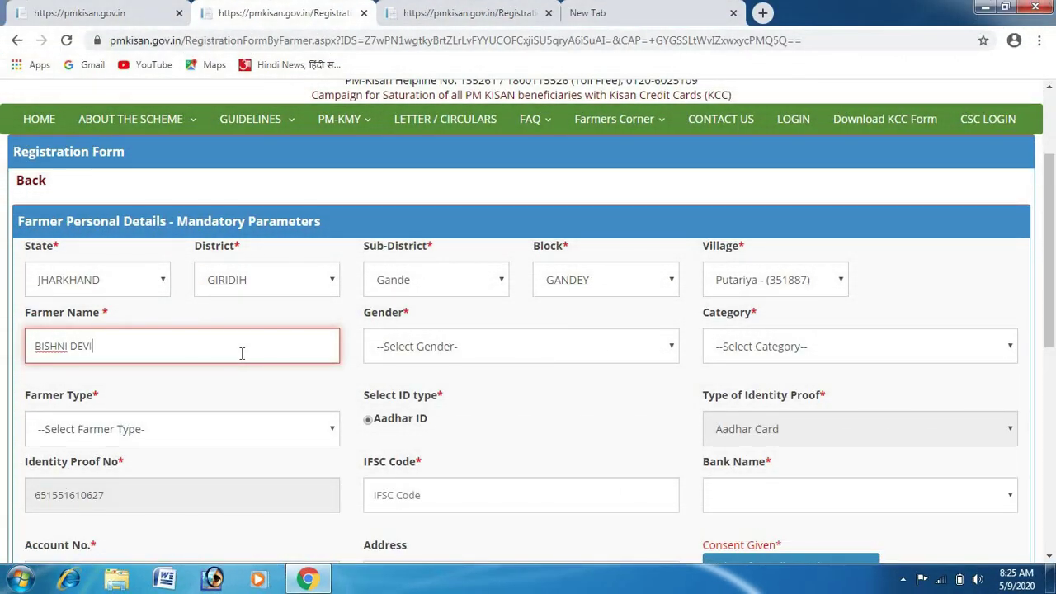
# Set Gender to Female, Category to General/Others and Farmer Type to Small (1-2Ha).
pyautogui.click(474, 356)
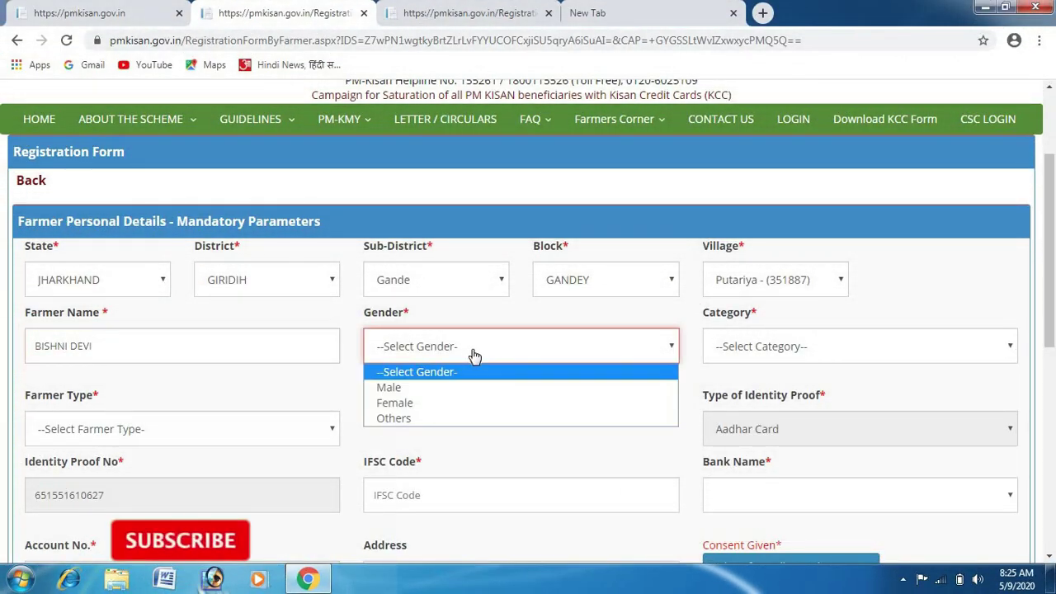
pyautogui.click(448, 402)
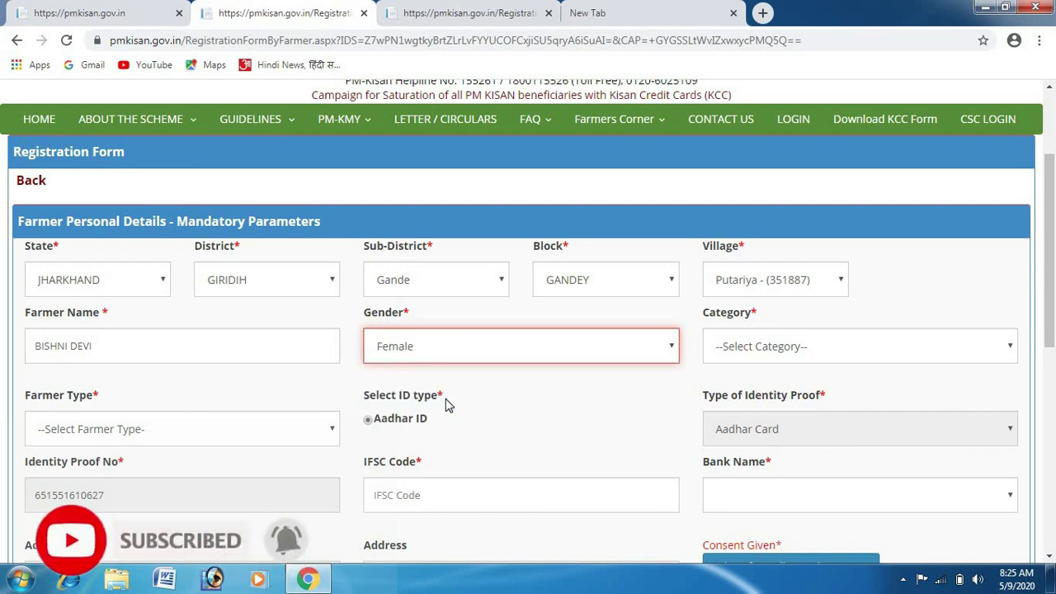
pyautogui.click(811, 347)
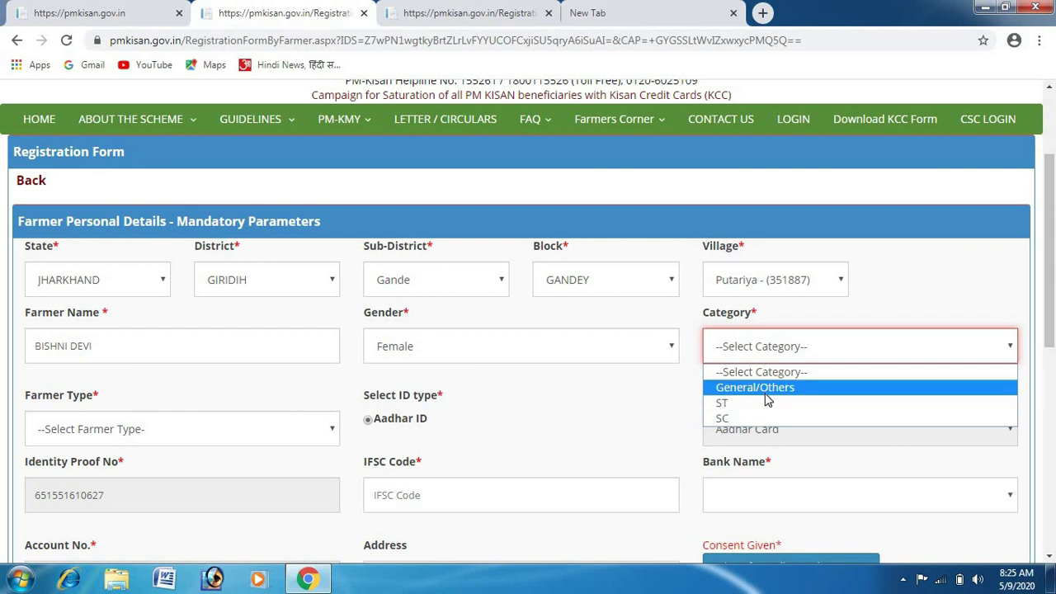
pyautogui.click(765, 393)
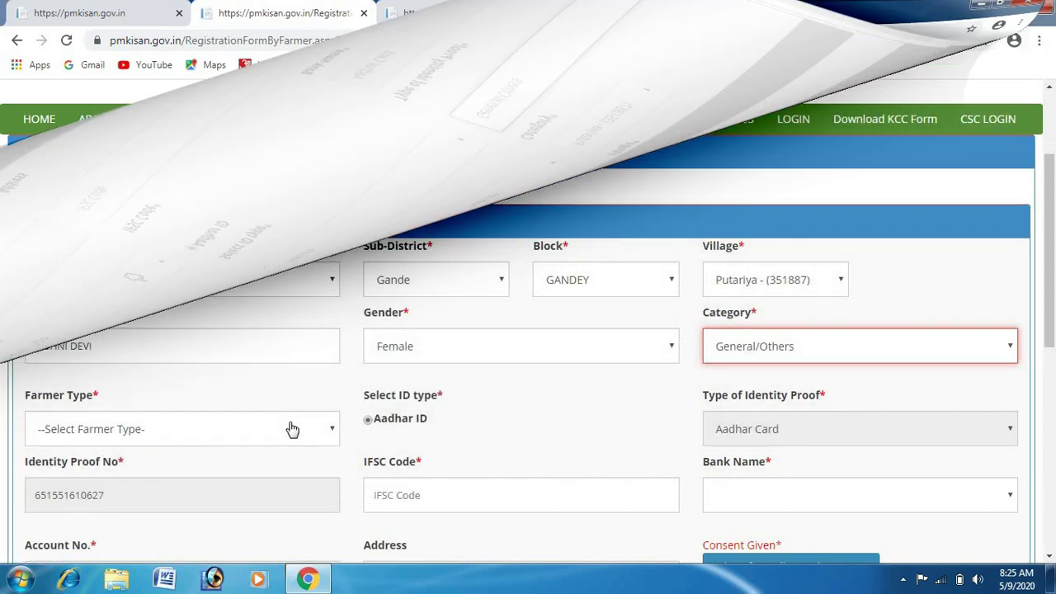
pyautogui.click(294, 428)
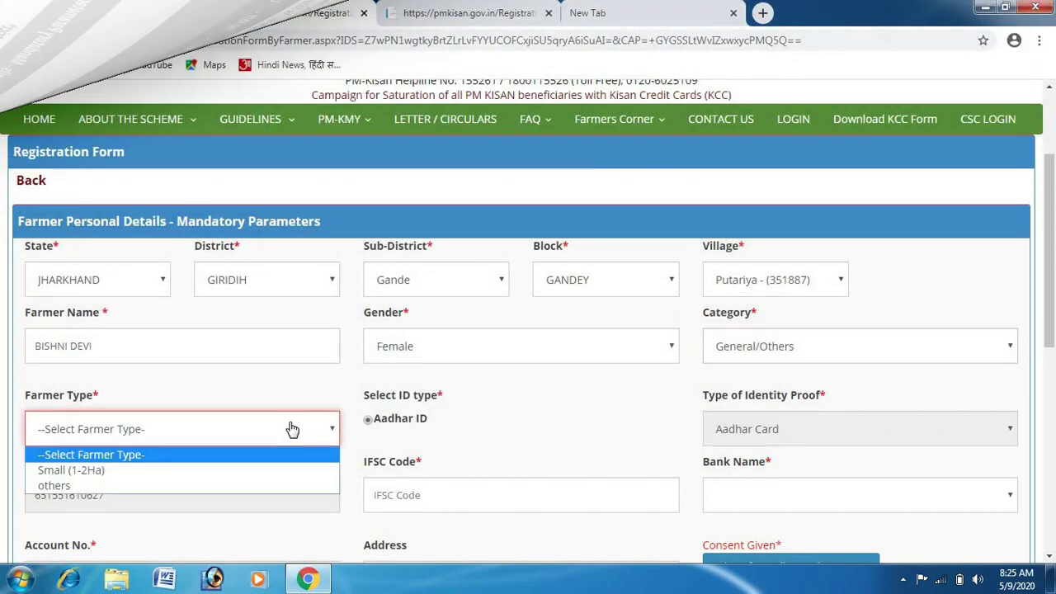
pyautogui.click(215, 470)
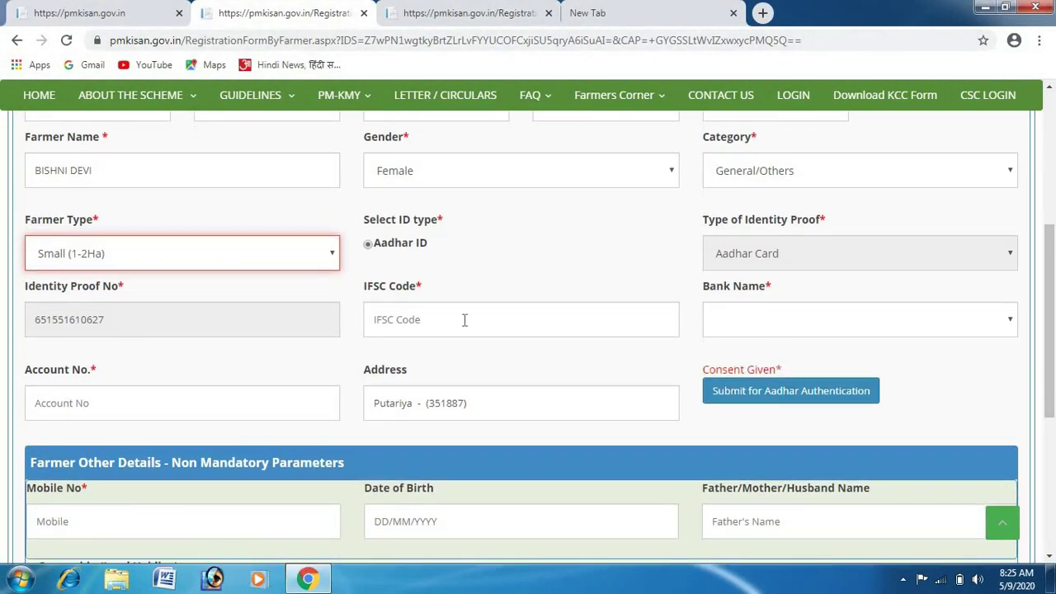
# Set IFSC Code SBIN0RRVCGB and Bank Name Jharkhand Rajya Gramin Bank.
pyautogui.click(464, 320)
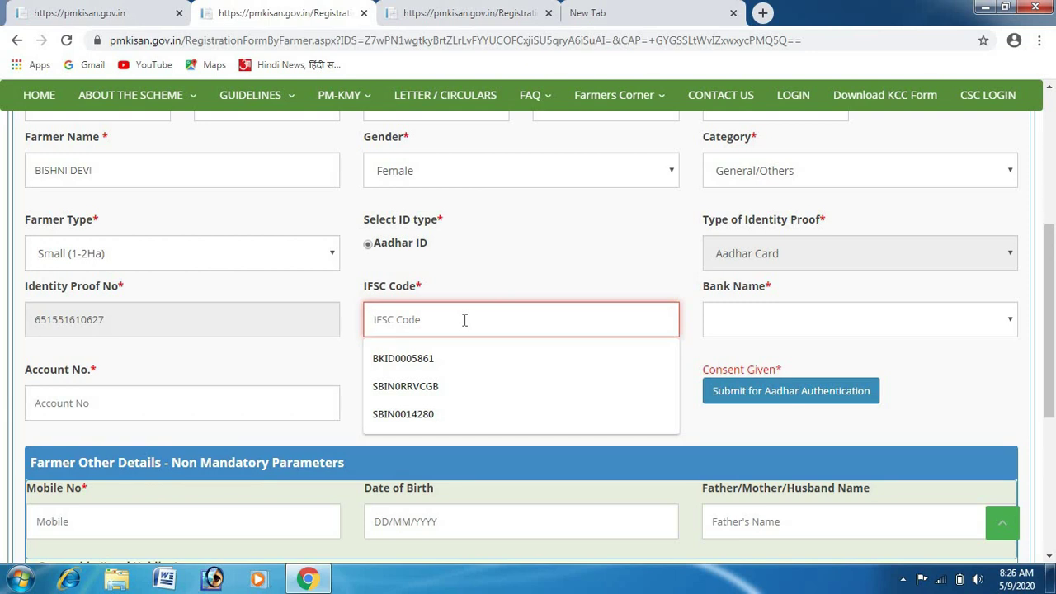
pyautogui.click(414, 394)
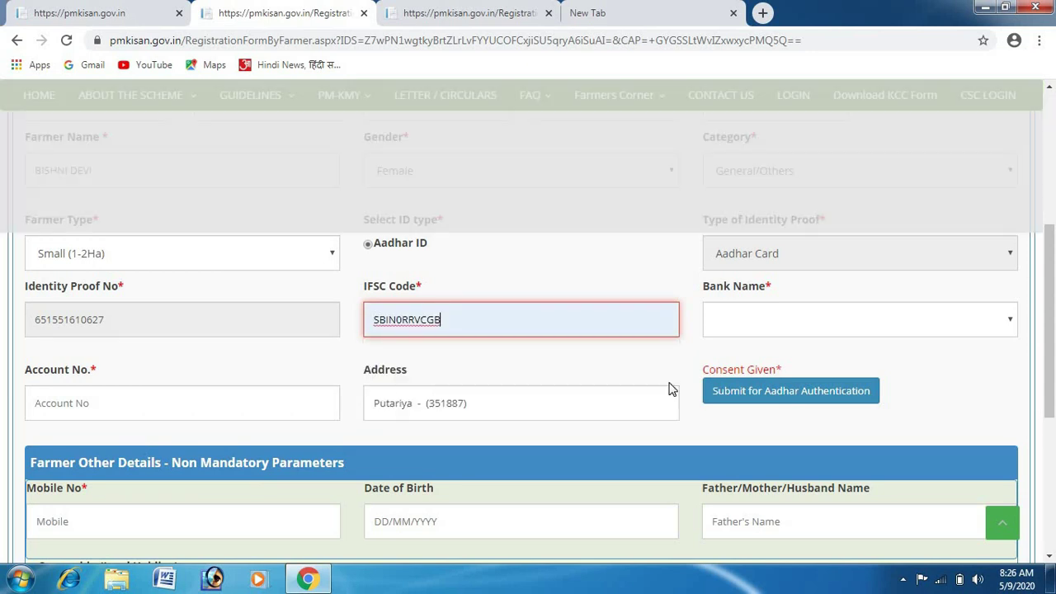
pyautogui.click(801, 333)
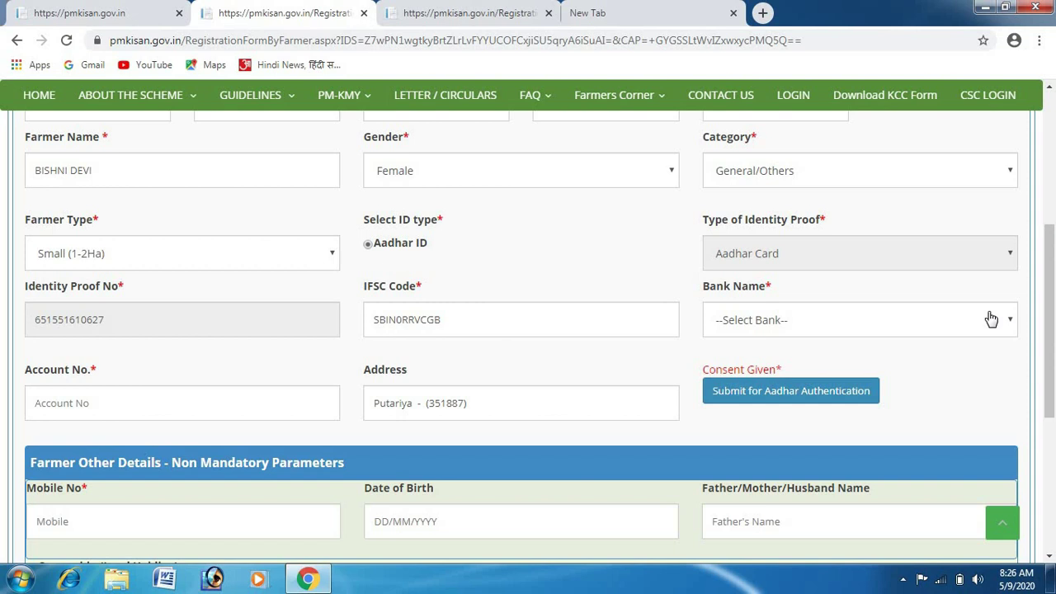
pyautogui.click(990, 319)
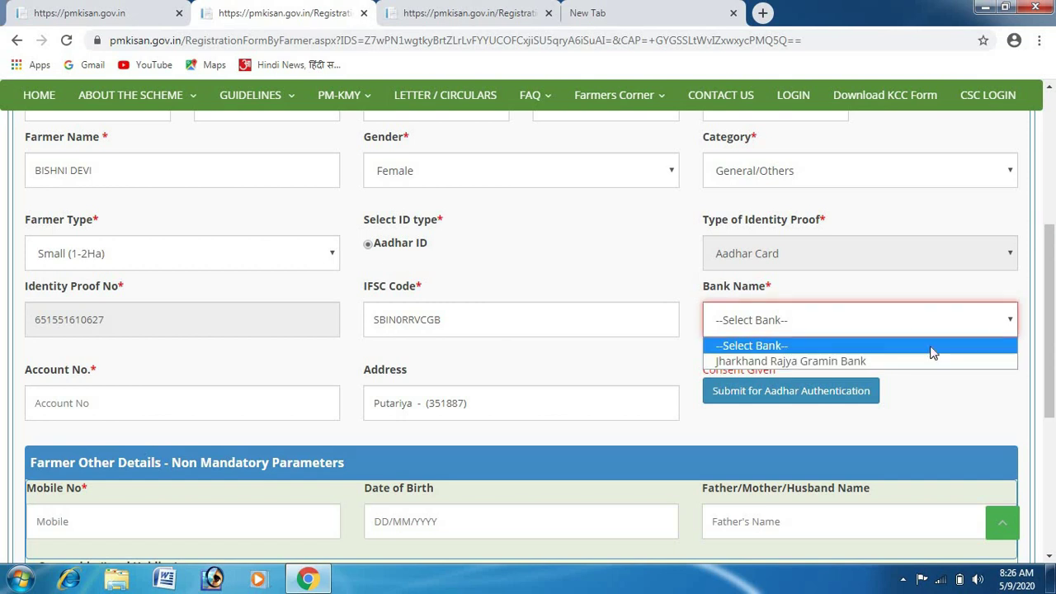
pyautogui.click(825, 361)
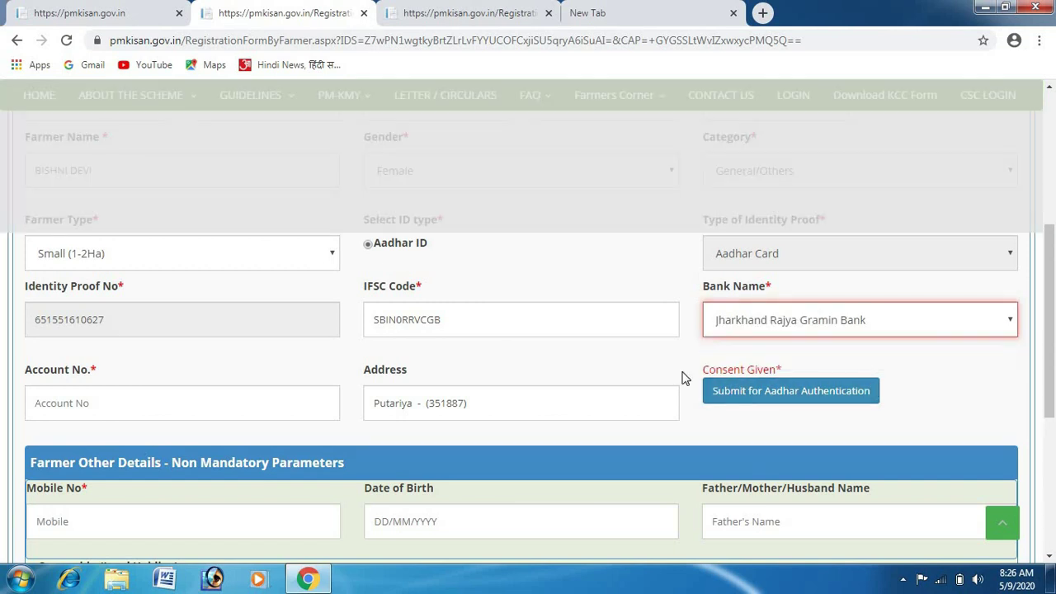
# Enter the farmer's bank account number in Account No.
pyautogui.click(223, 417)
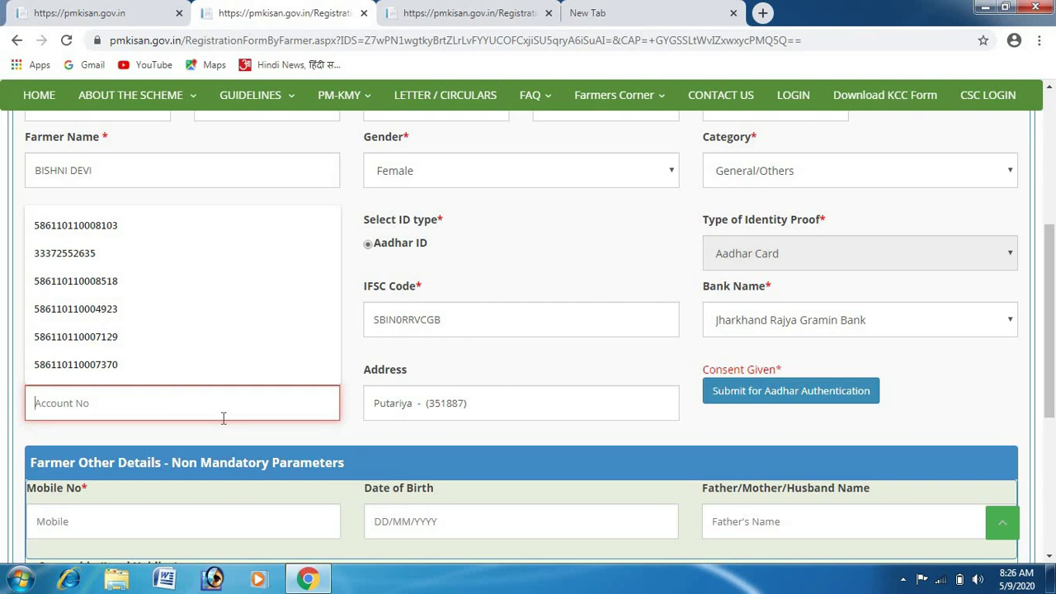
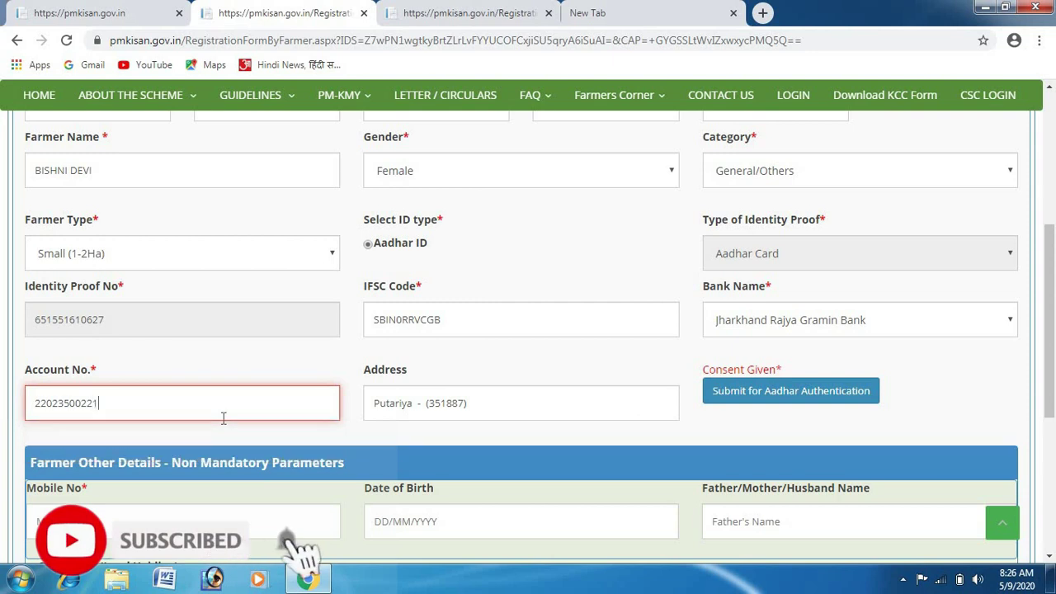
pyautogui.click(730, 413)
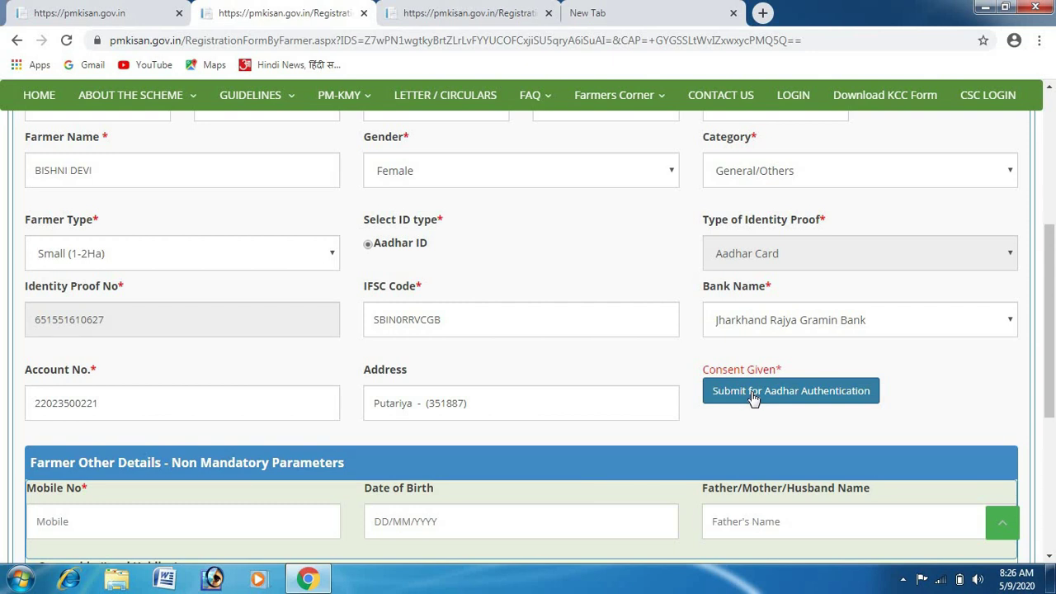
# Submit for Aadhaar authentication until it reports success, then scroll down to the other details.
pyautogui.click(752, 398)
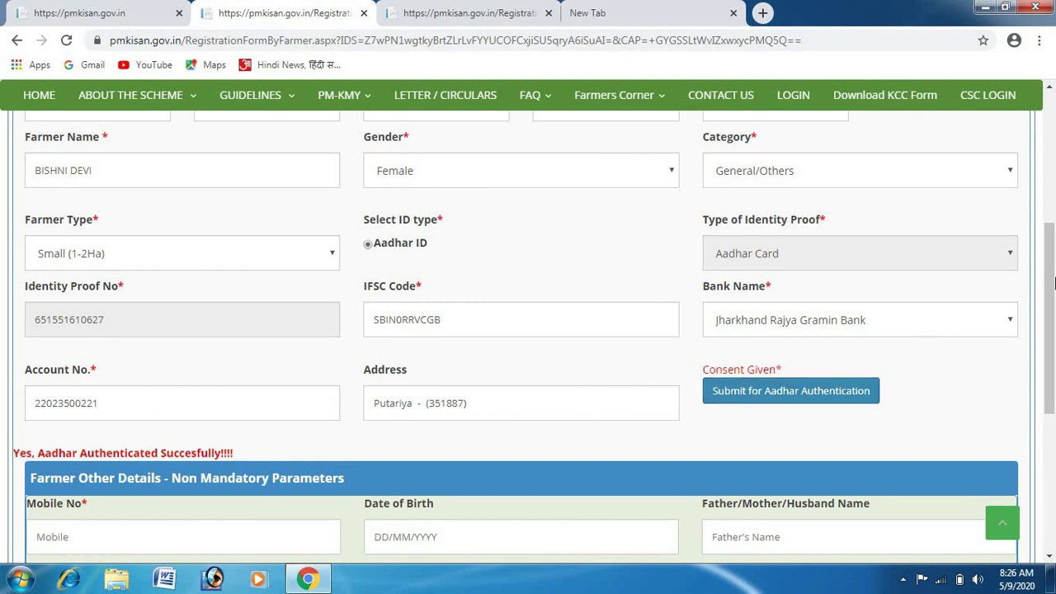
pyautogui.moveTo(1052, 286); pyautogui.dragTo(1052, 349)
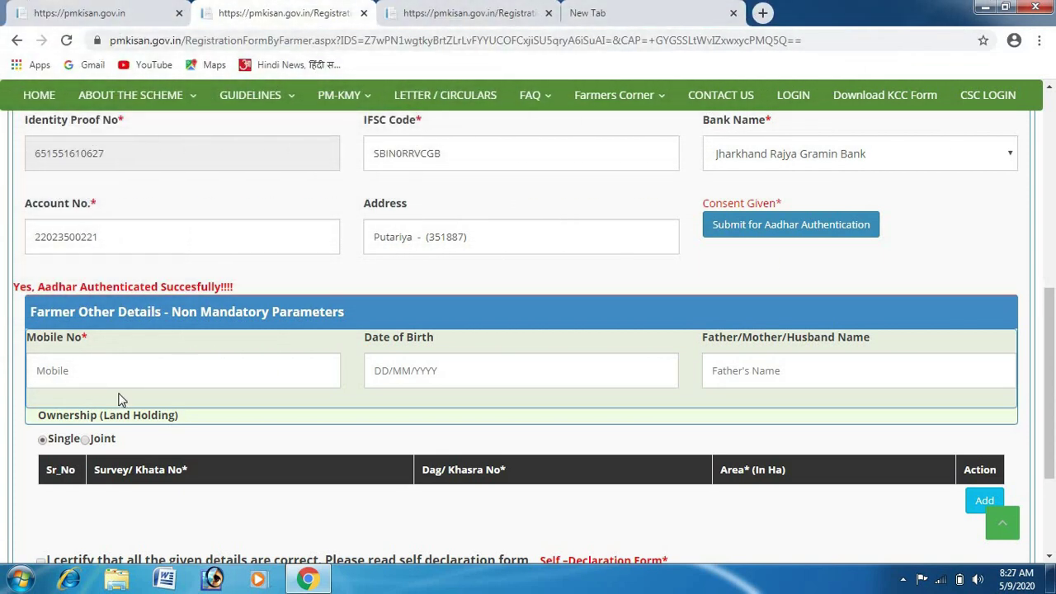
# Enter the farmer's mobile number and date of birth 01/01/1968.
pyautogui.click(111, 375)
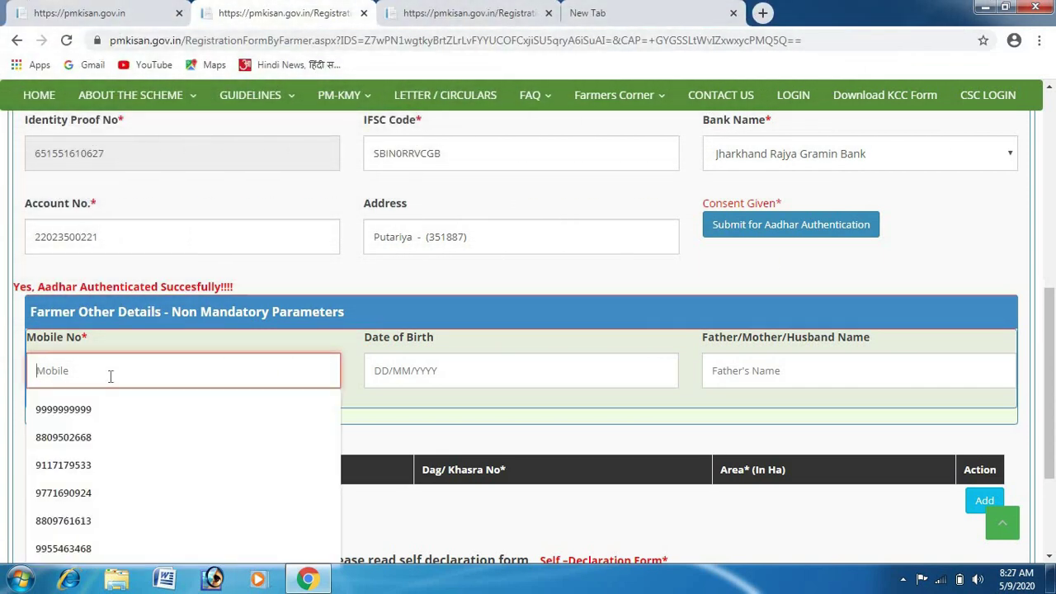
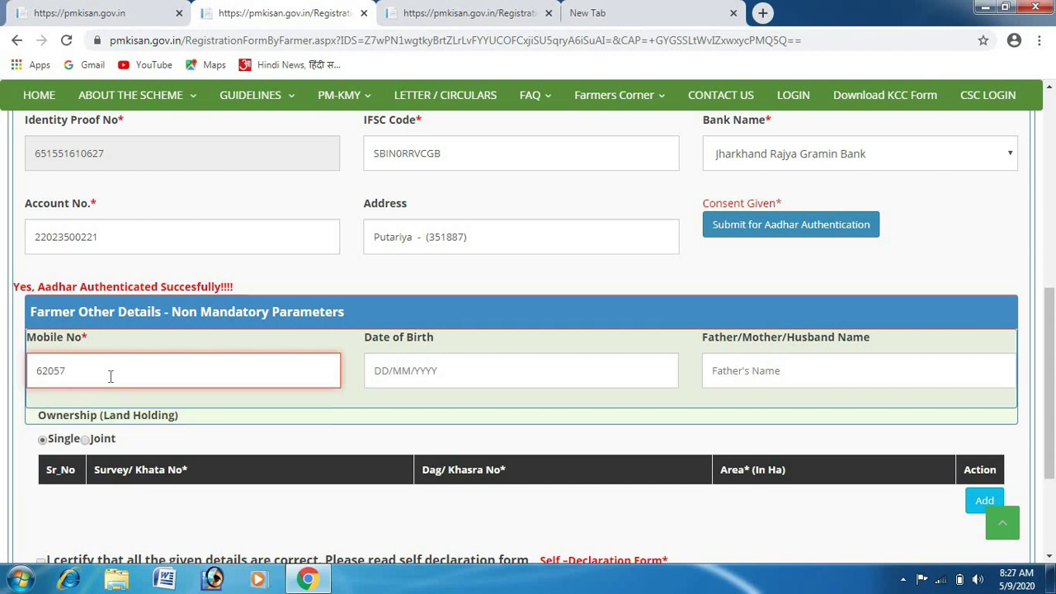
pyautogui.click(442, 367)
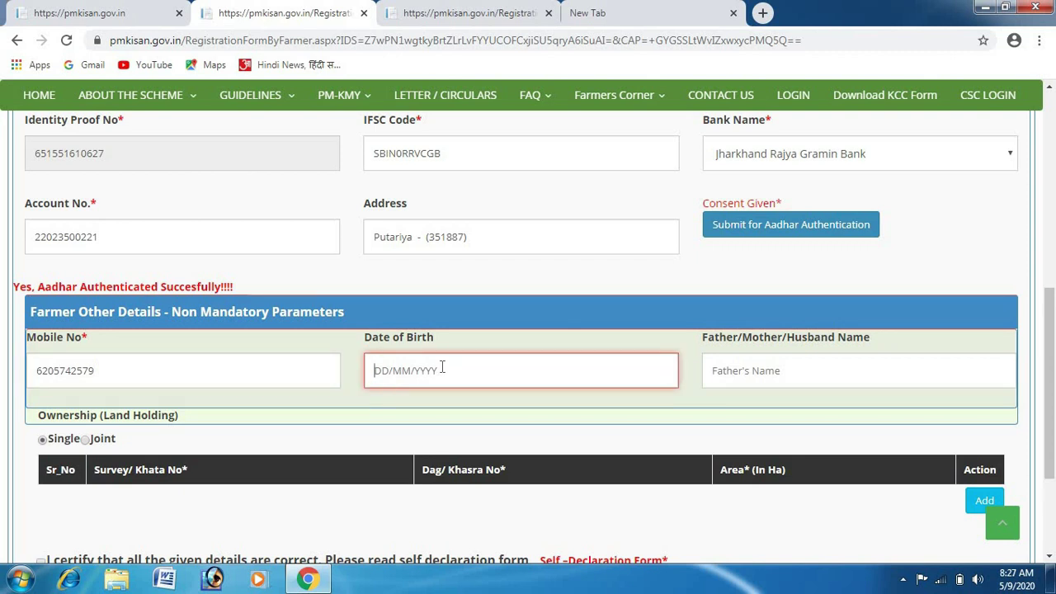
pyautogui.click(442, 367)
pyautogui.write('01/01')
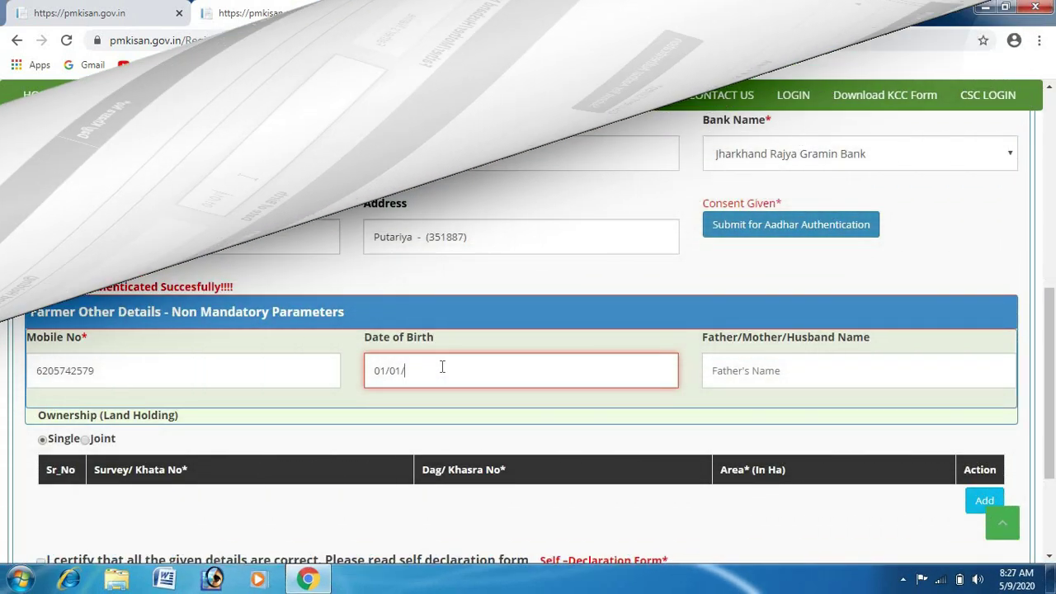
pyautogui.write('/')
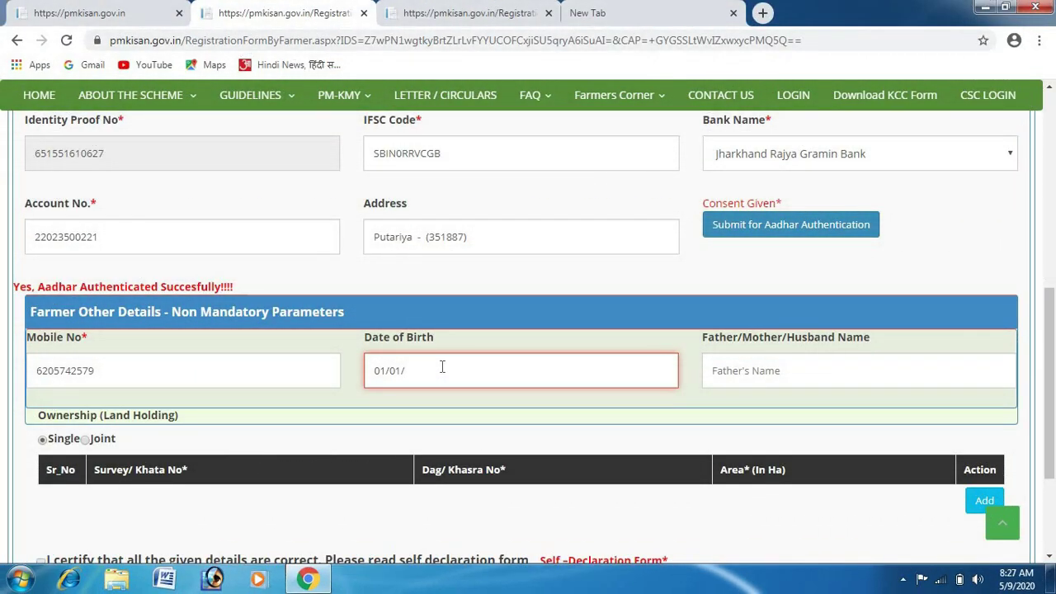
pyautogui.write('1968')
# Fill Father/Mother/Husband Name with the husband's name using the W/O- prefix.
pyautogui.click(815, 370)
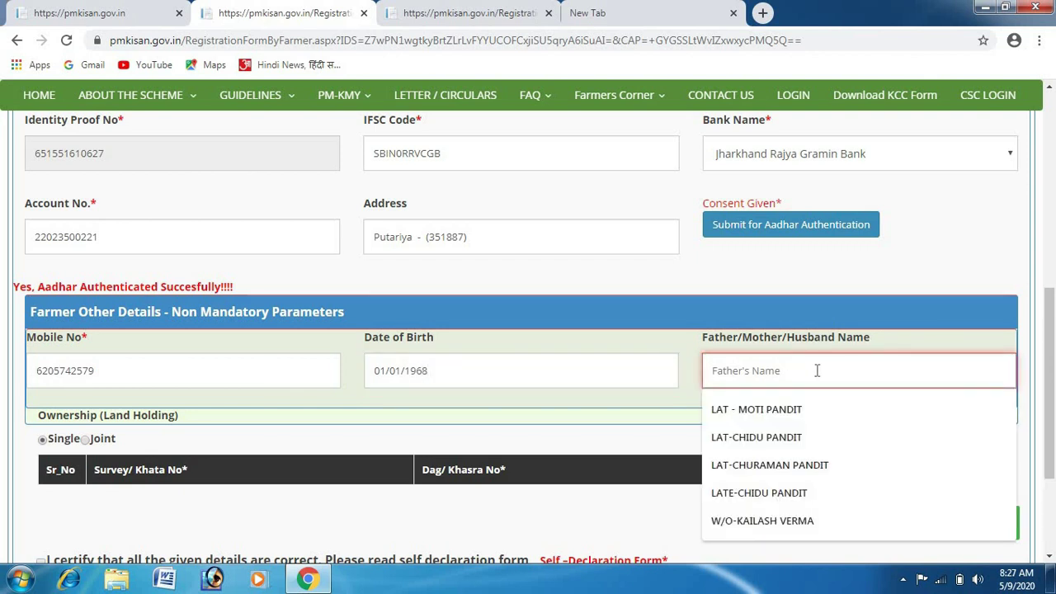
pyautogui.press('Tab')
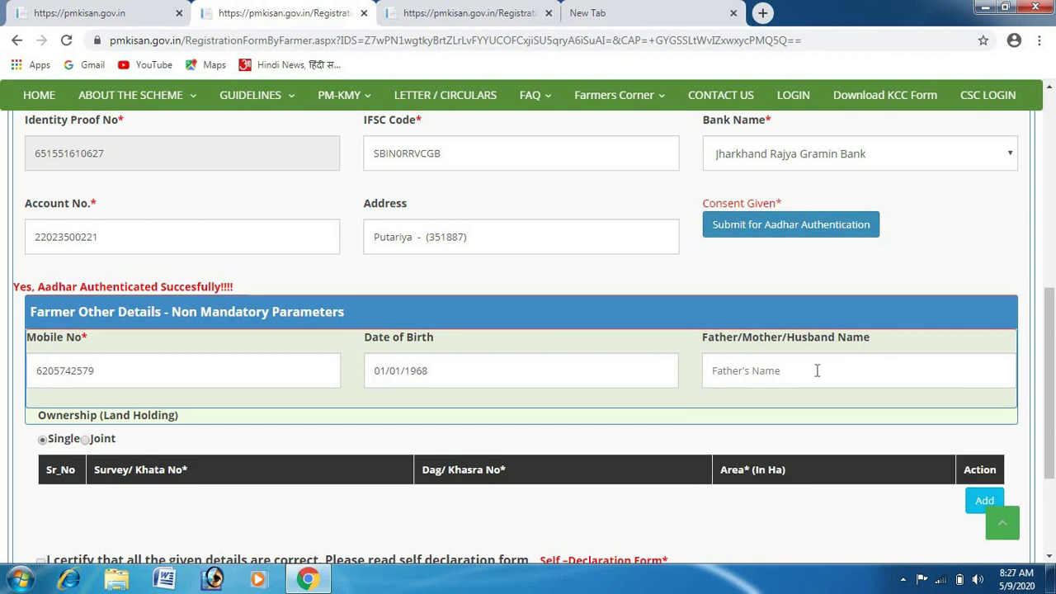
pyautogui.click(816, 370)
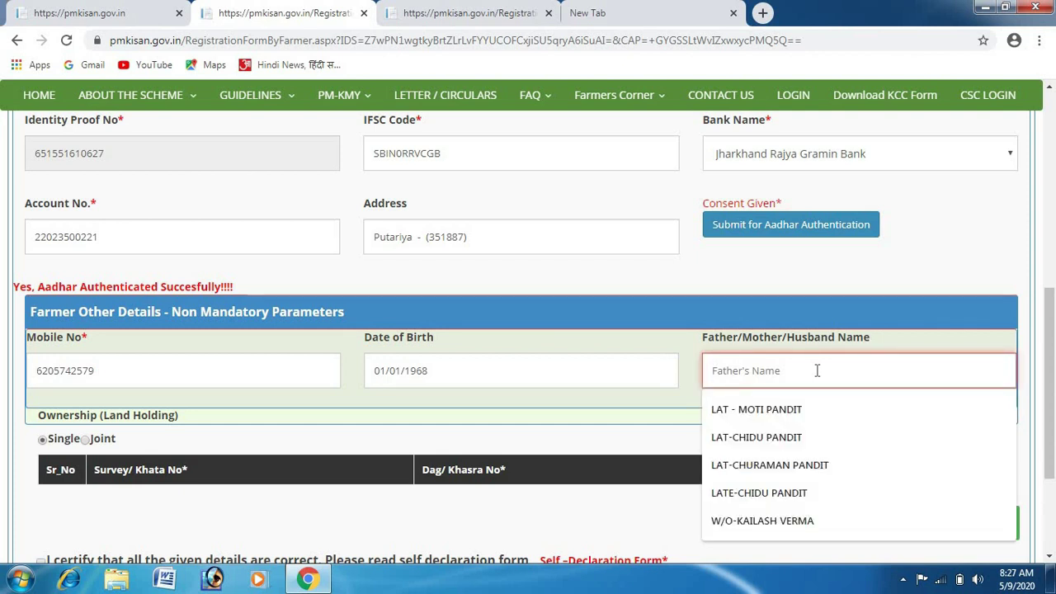
pyautogui.write('W/O')
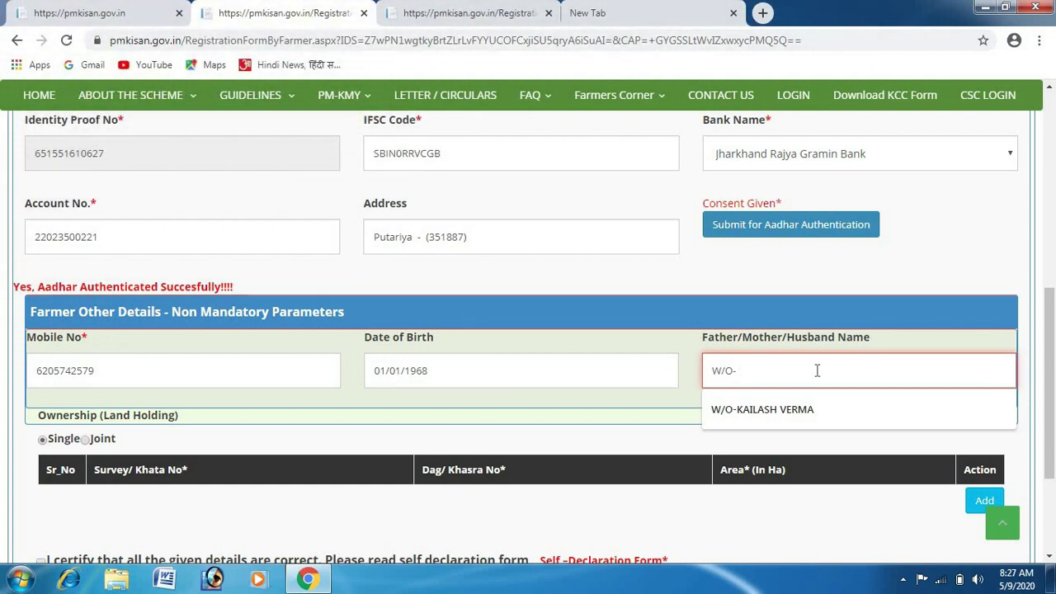
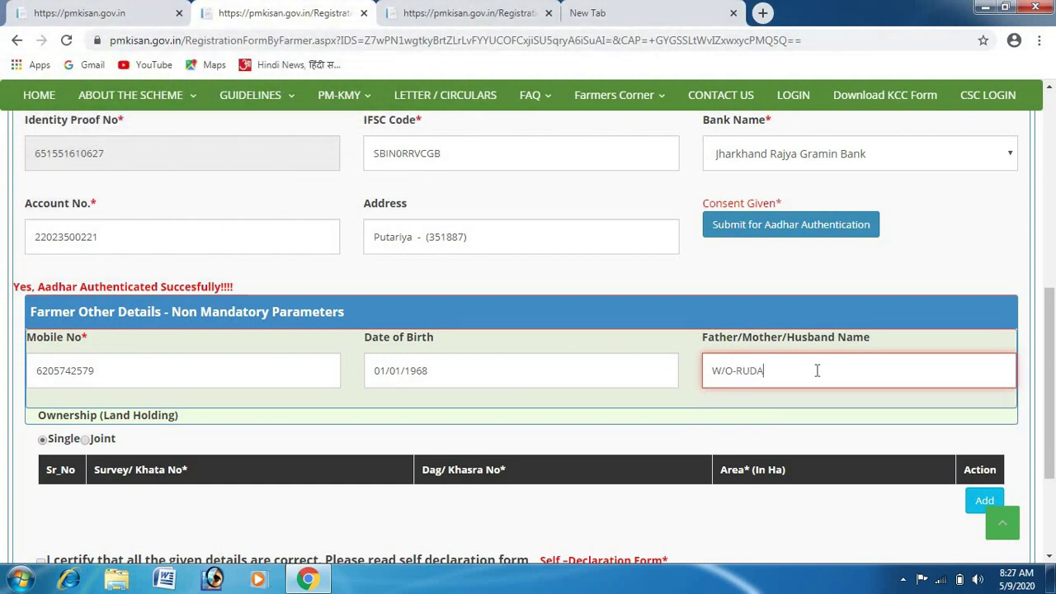
pyautogui.click(705, 399)
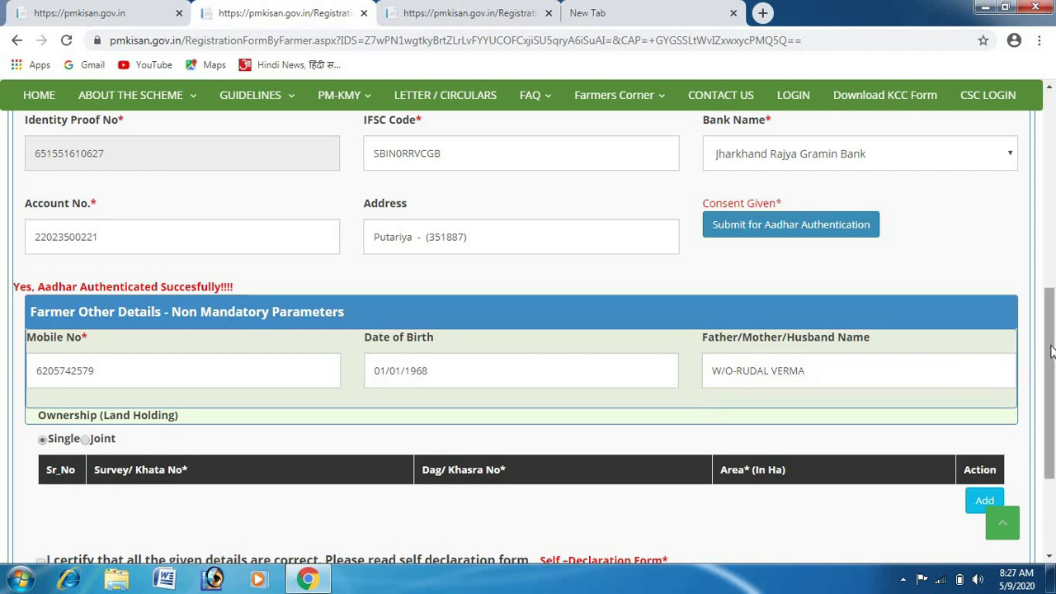
pyautogui.scroll(-3, 1052, 350)
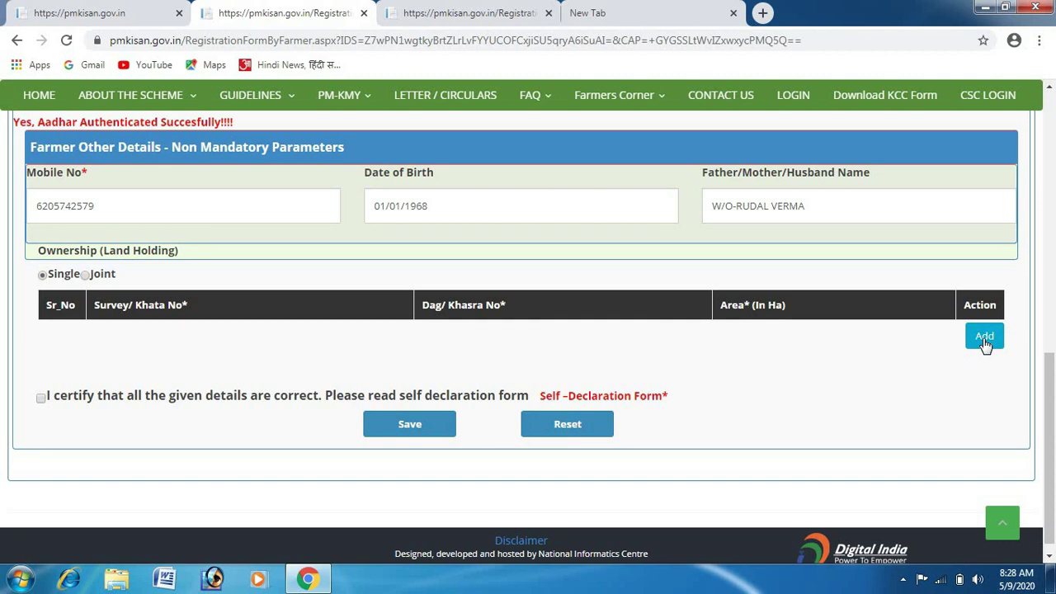
# Add land row: Khata 14,106, Khasra 752,801,811,684,746,739,722, area 0.1725 Ha.
pyautogui.click(984, 338)
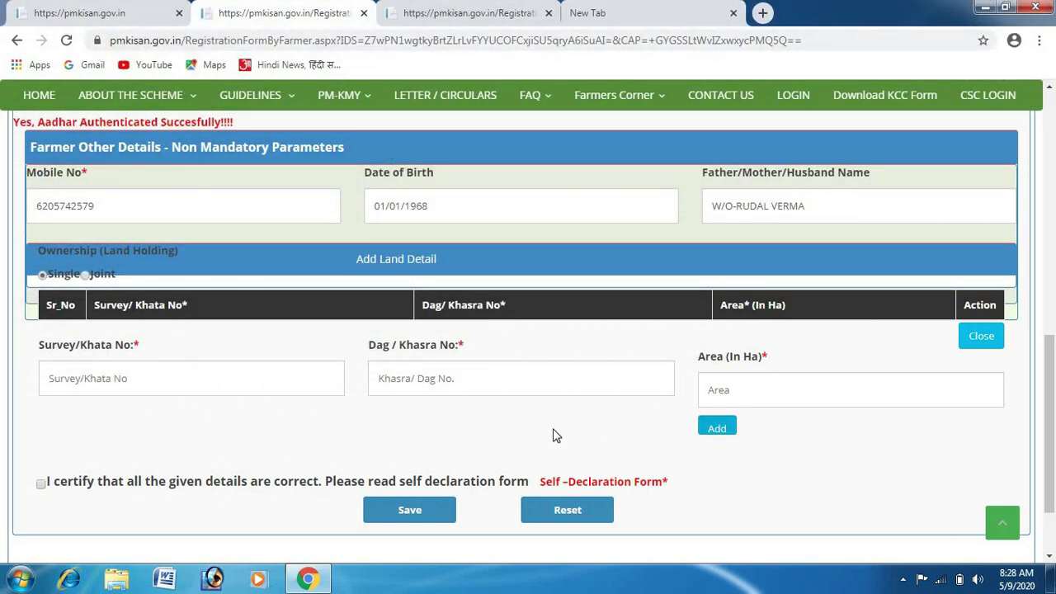
pyautogui.click(223, 368)
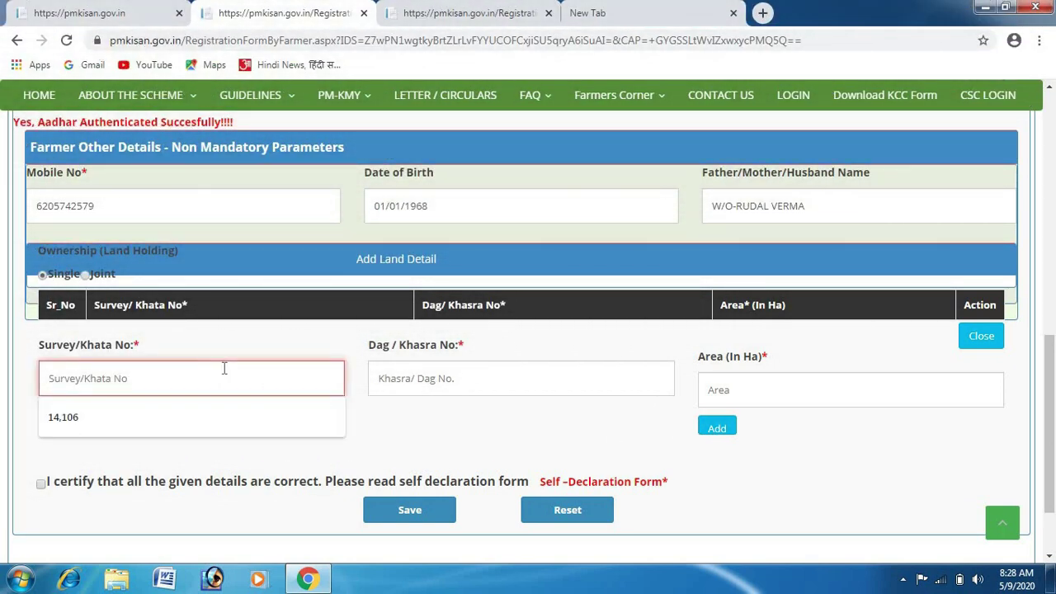
pyautogui.click(165, 418)
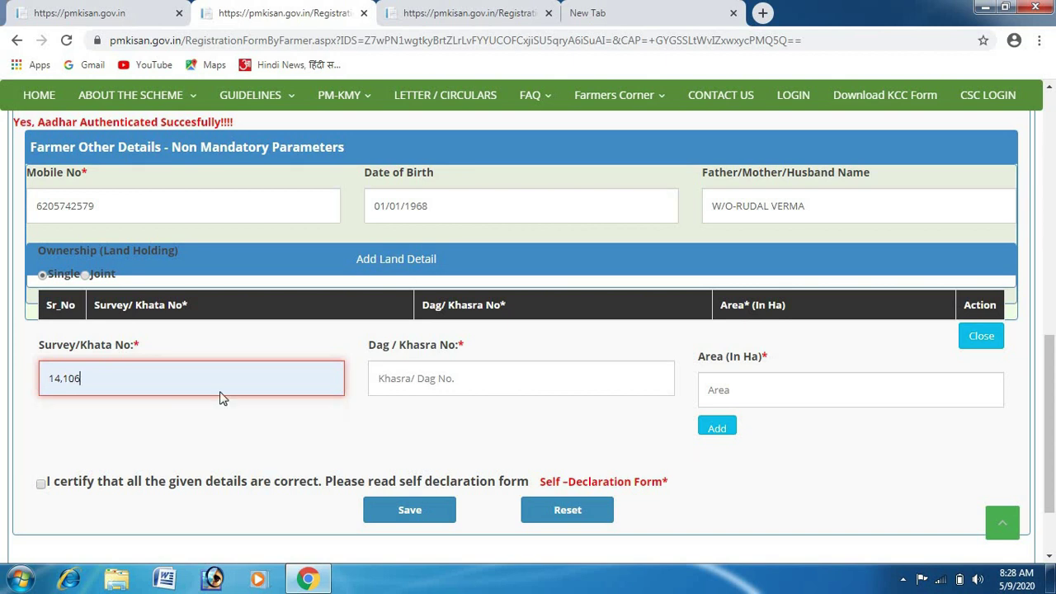
pyautogui.click(457, 380)
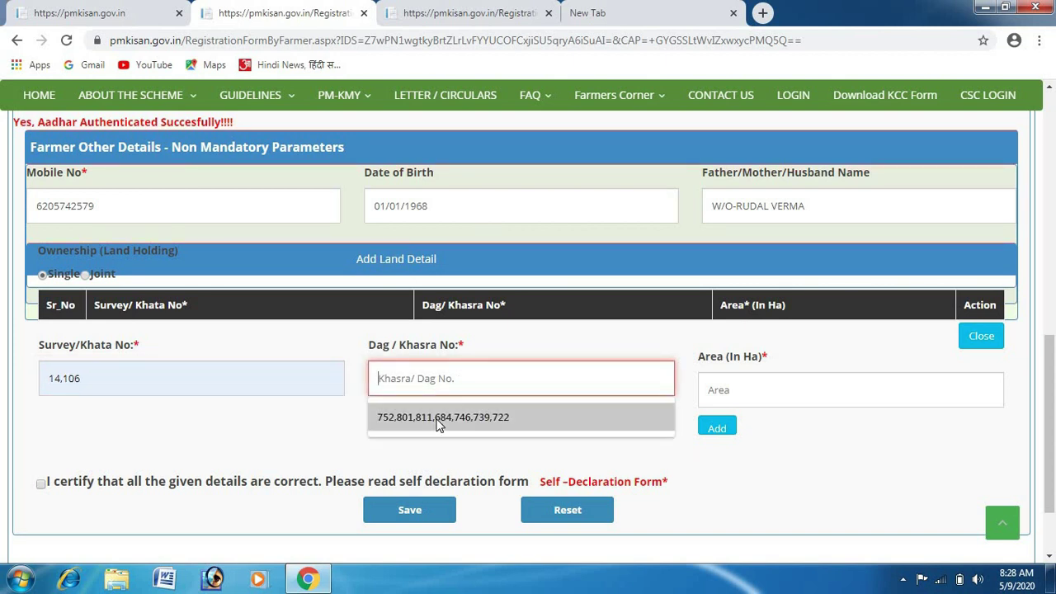
pyautogui.click(459, 417)
pyautogui.click(726, 390)
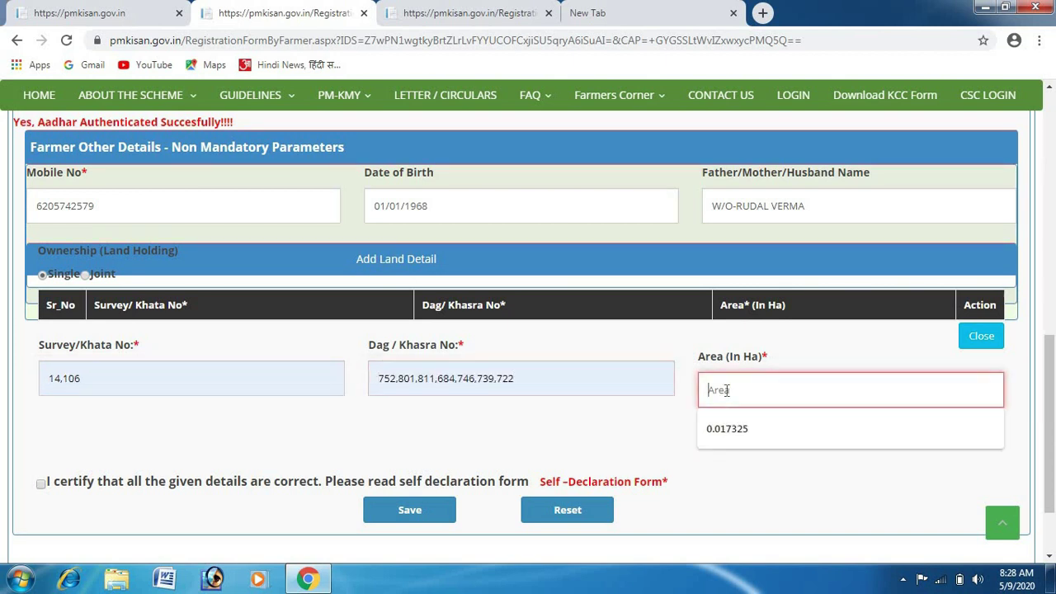
pyautogui.click(726, 390)
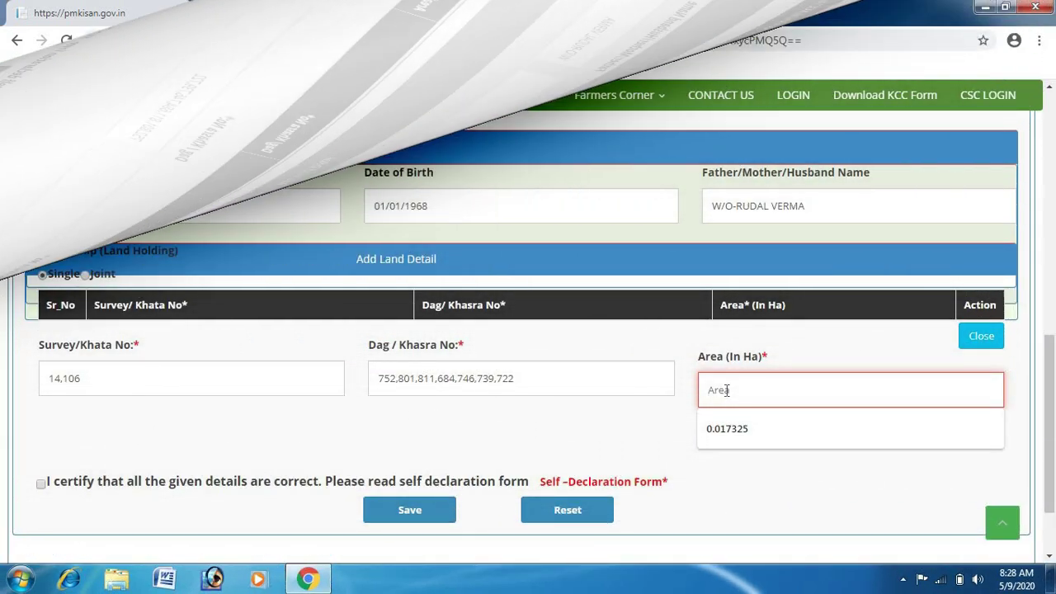
pyautogui.write('0')
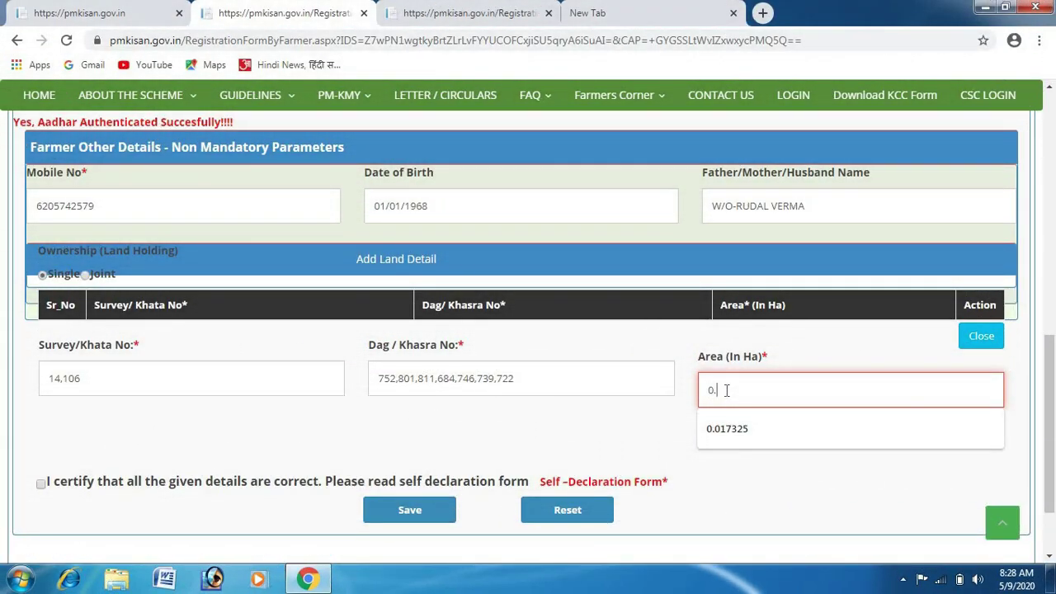
pyautogui.write('.17')
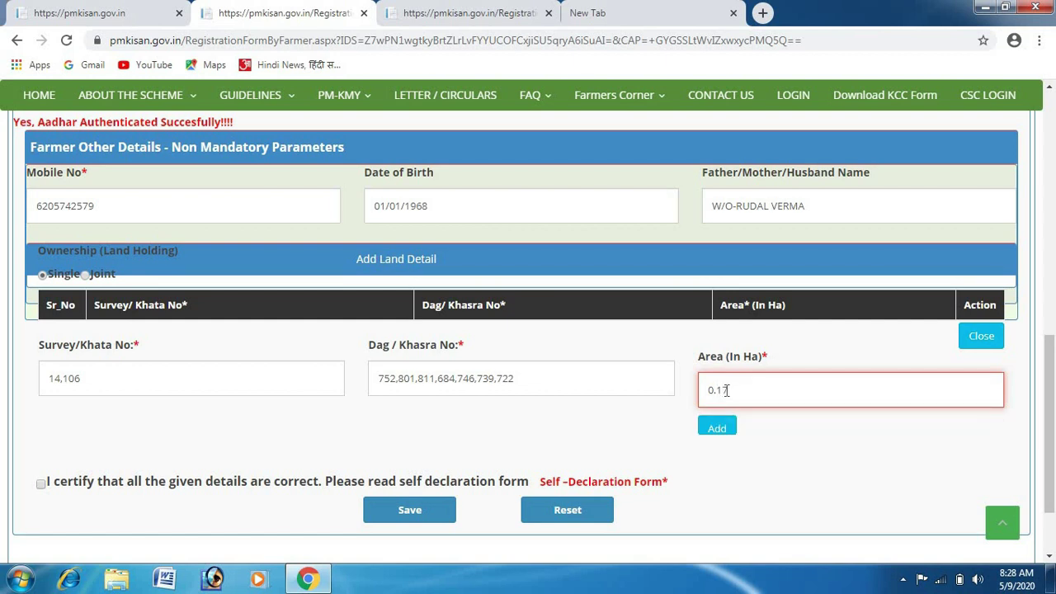
pyautogui.write('25')
pyautogui.click(714, 425)
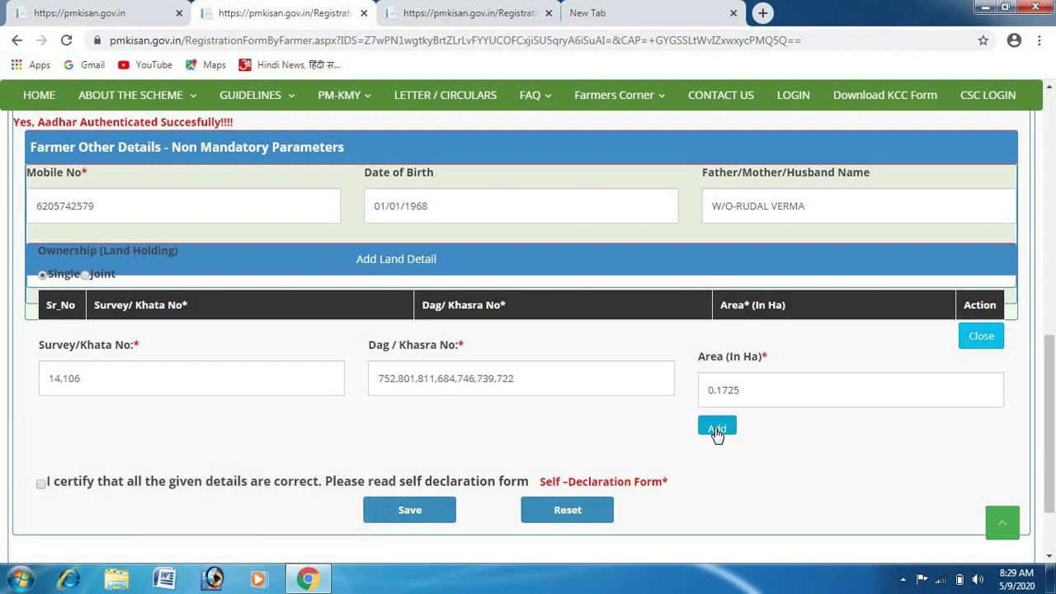
pyautogui.click(715, 430)
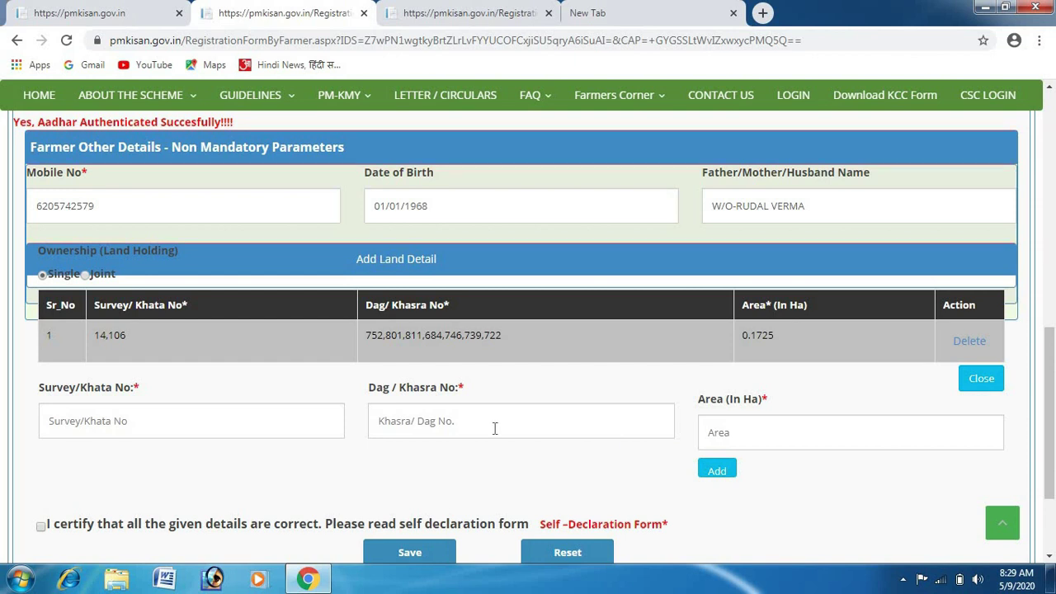
# Start a second plot with Survey/Khata No 19 and Dag/Khasra No 109.
pyautogui.click(199, 434)
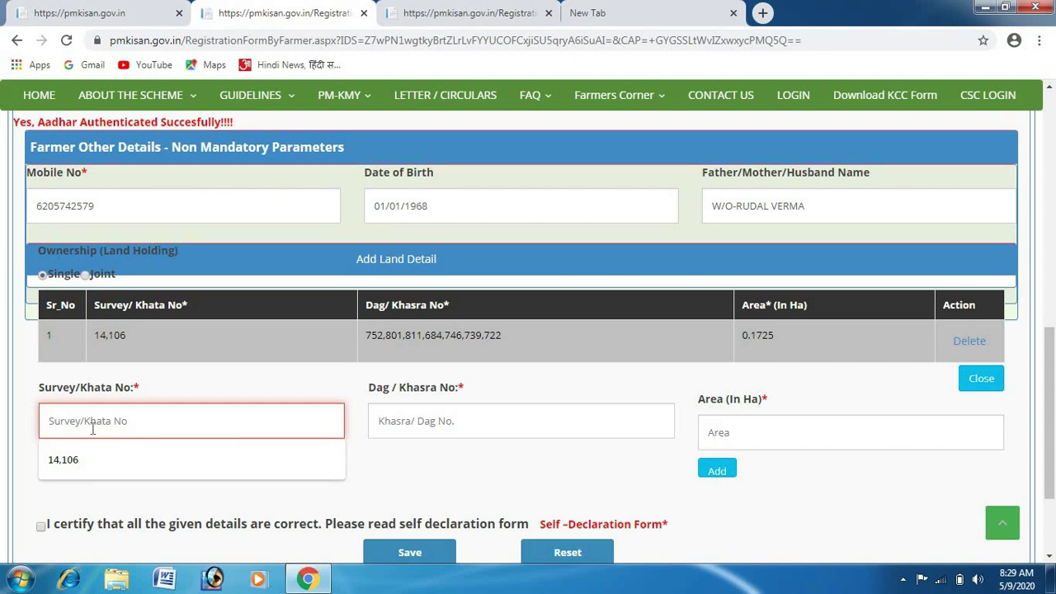
pyautogui.write('19')
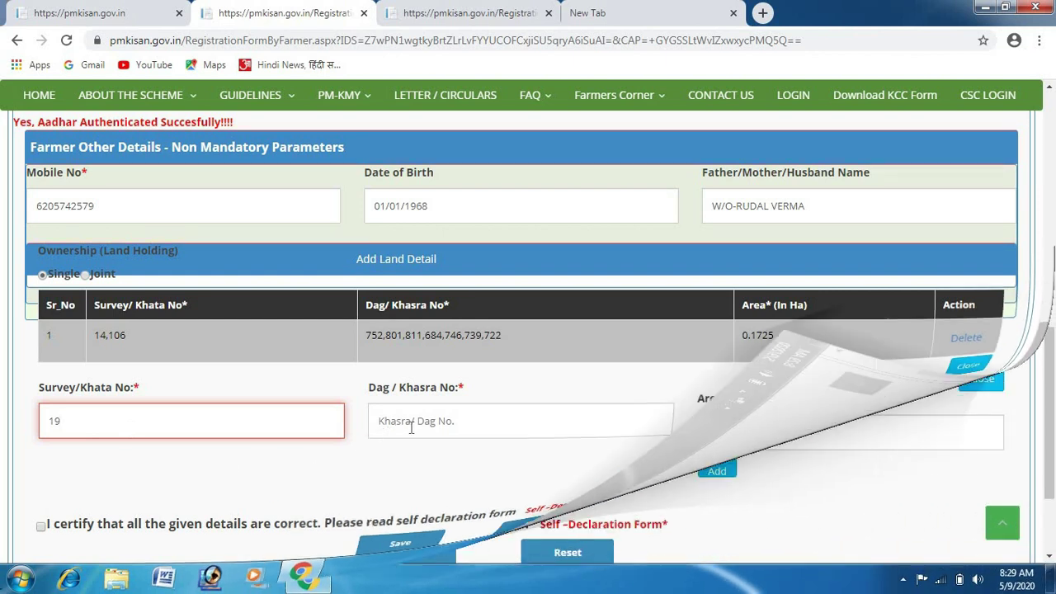
pyautogui.click(411, 423)
pyautogui.write('109')
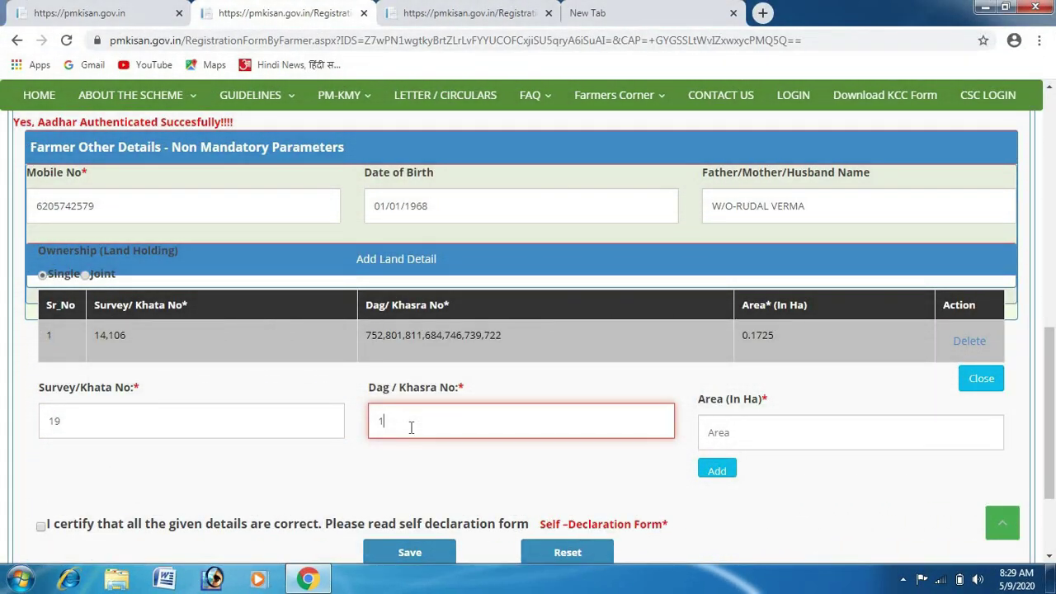
pyautogui.click(804, 434)
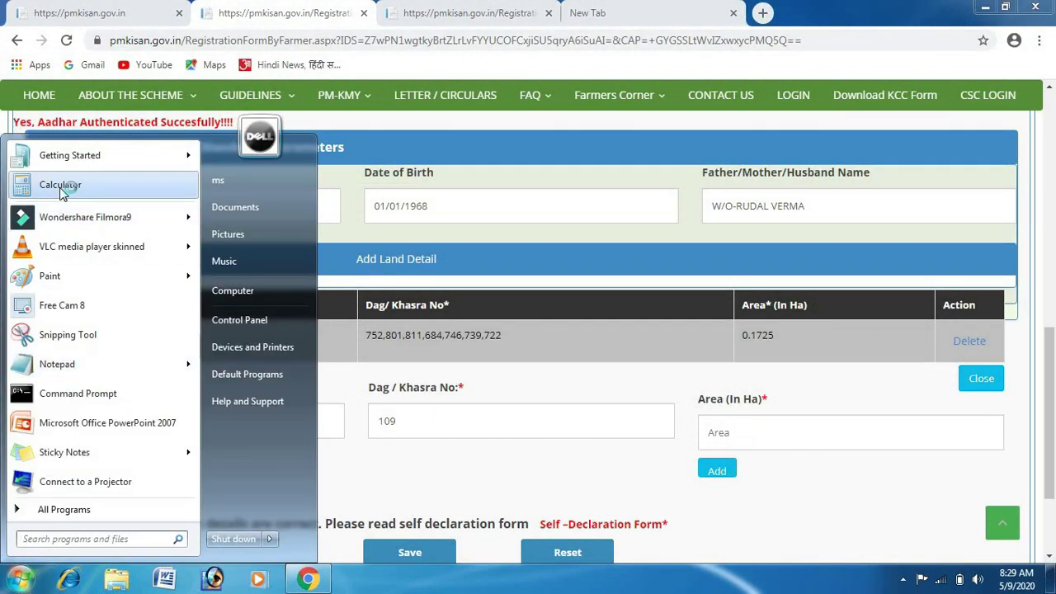
# In Calculator, divide 1.2 by 3, by 3, then by 2 to get 0.0666666666666667.
pyautogui.click(66, 185)
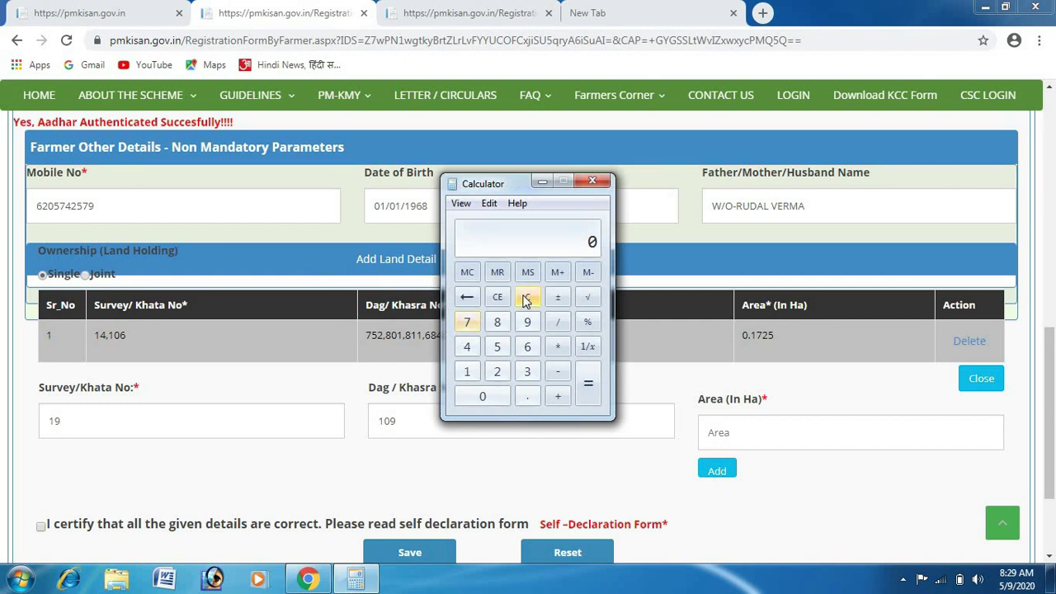
pyautogui.click(465, 374)
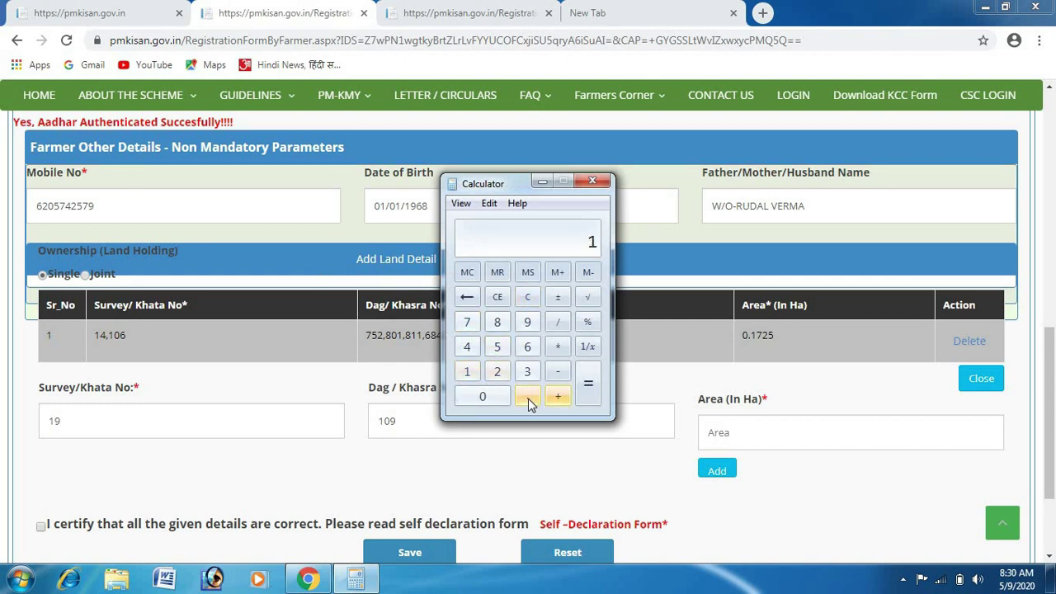
pyautogui.click(528, 401)
pyautogui.click(499, 372)
pyautogui.click(559, 324)
pyautogui.click(529, 375)
pyautogui.click(588, 390)
pyautogui.click(558, 327)
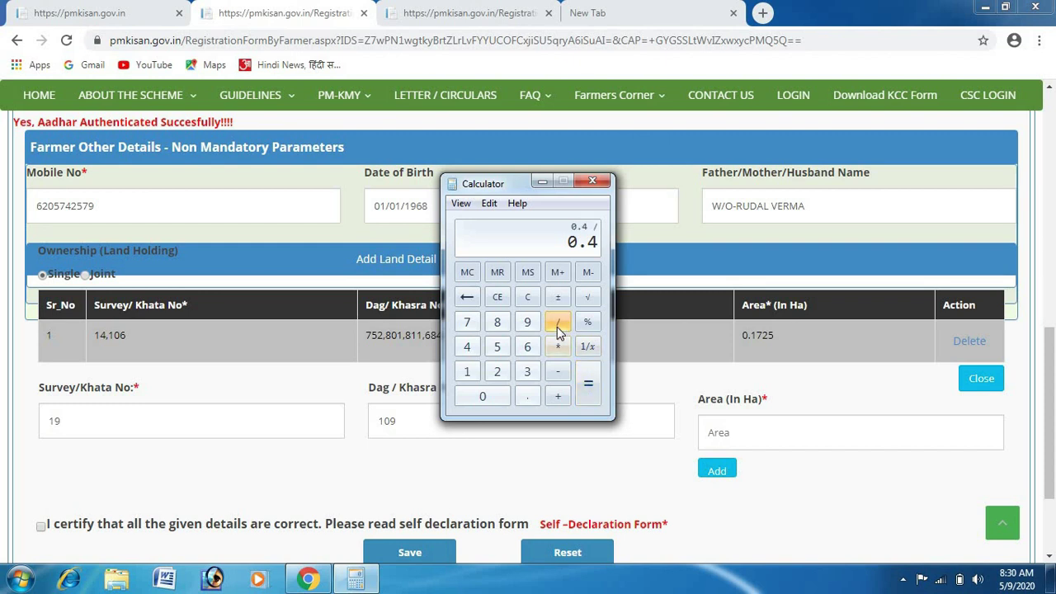
pyautogui.click(527, 371)
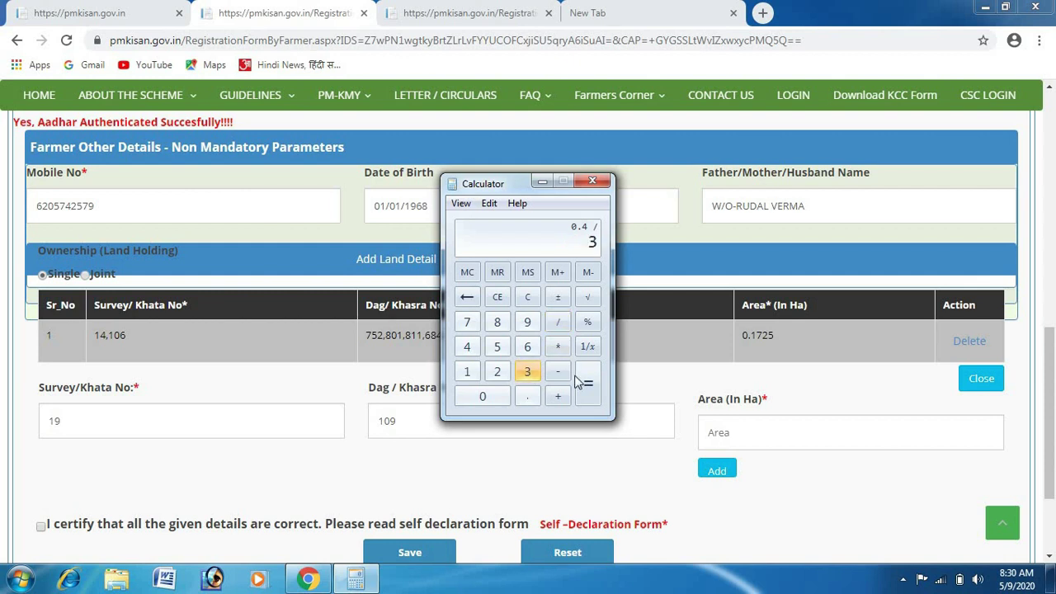
pyautogui.click(582, 382)
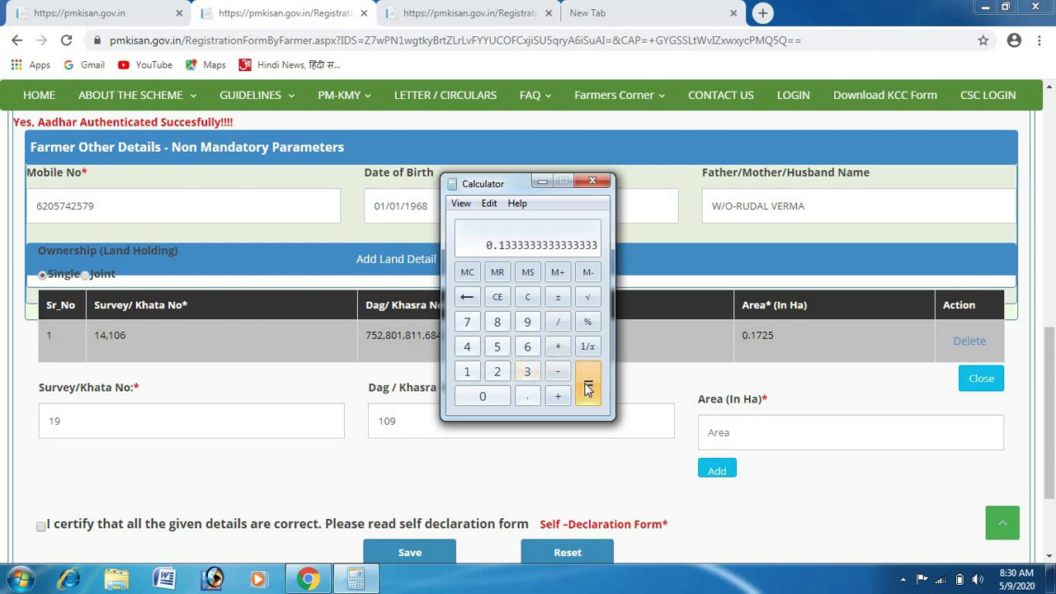
pyautogui.click(557, 322)
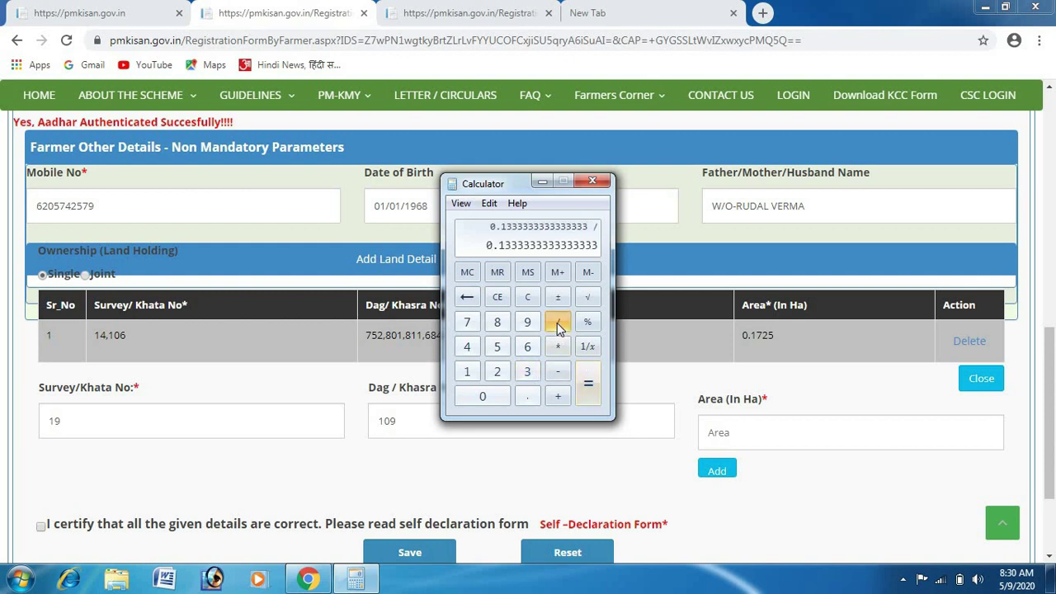
pyautogui.click(498, 375)
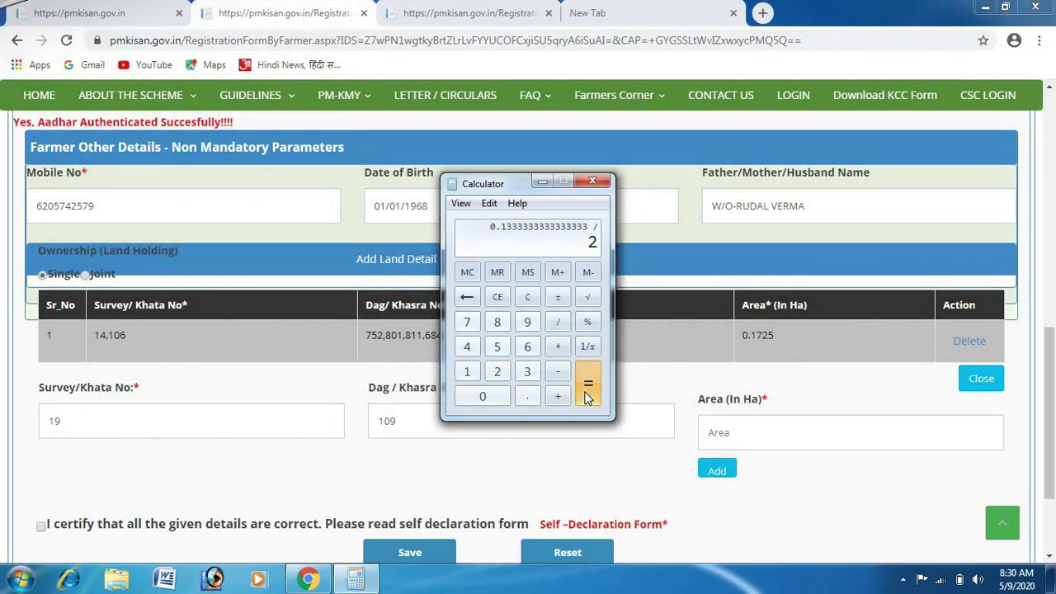
pyautogui.click(588, 398)
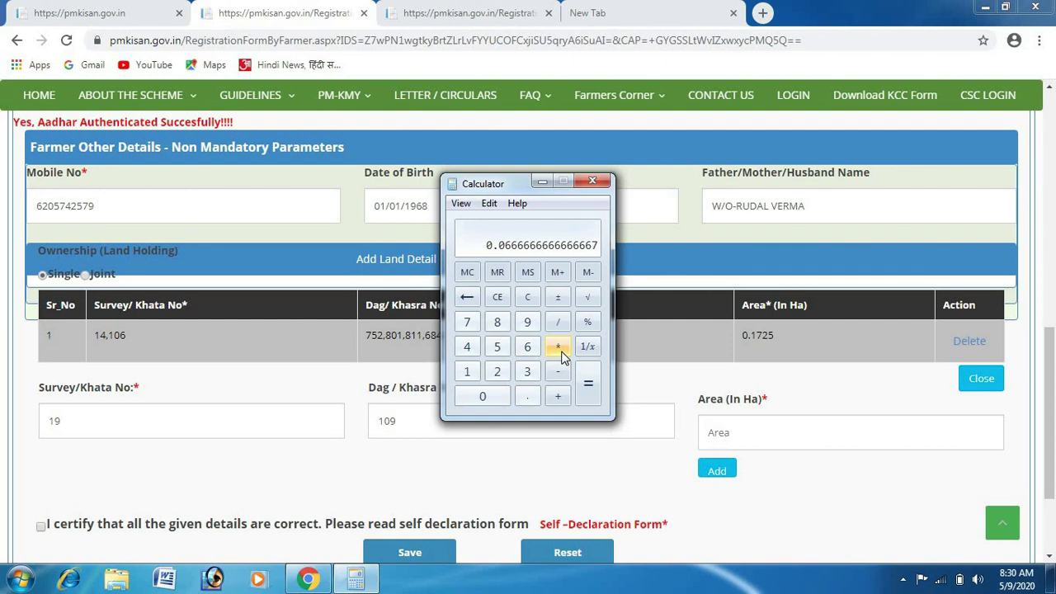
# Multiply that result by 0.405 to get the plot area 0.027.
pyautogui.click(559, 350)
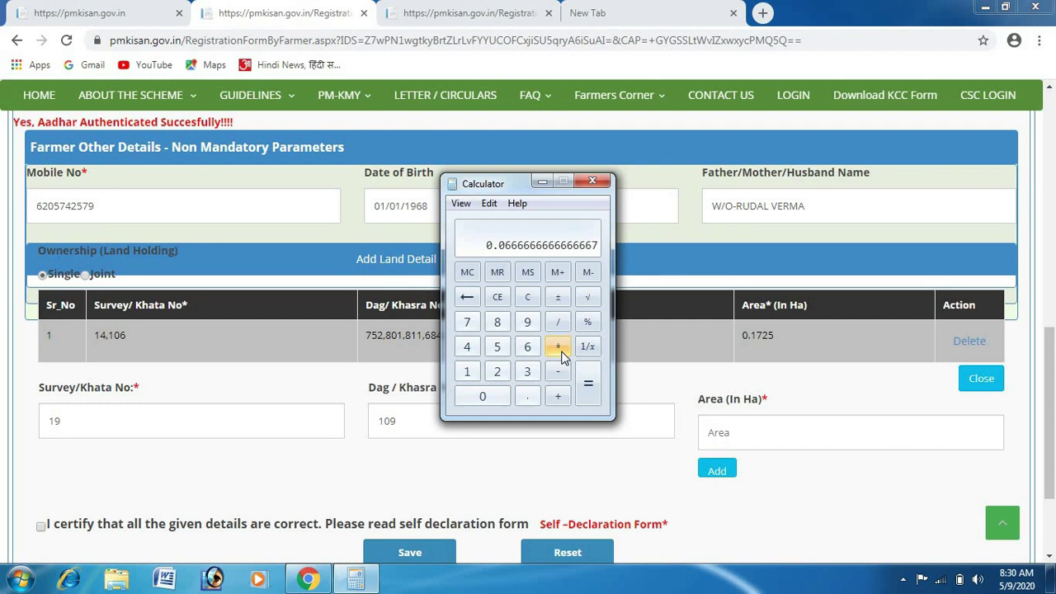
pyautogui.click(528, 400)
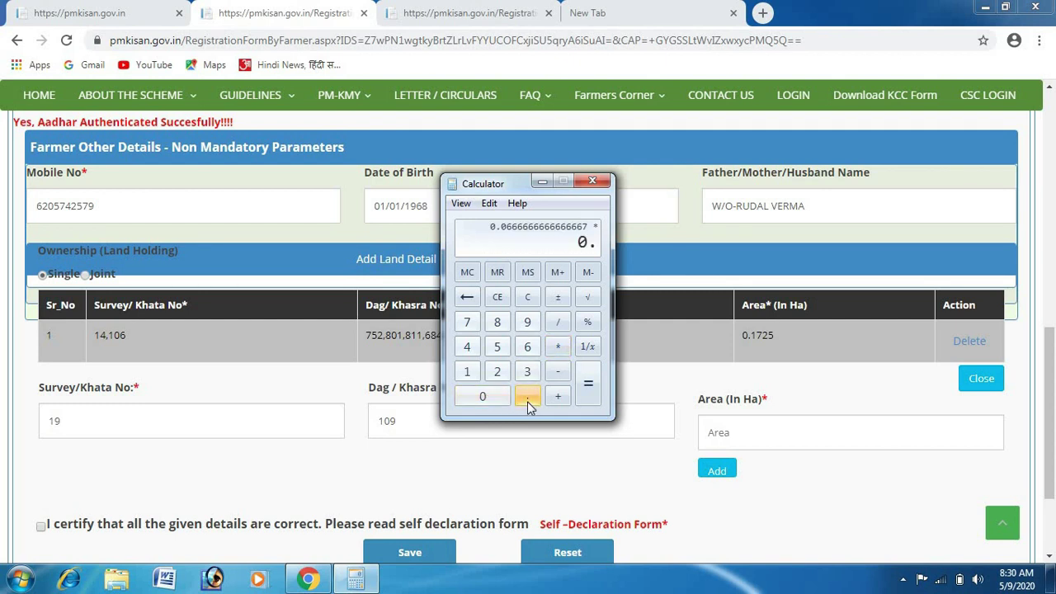
pyautogui.click(467, 349)
pyautogui.click(483, 397)
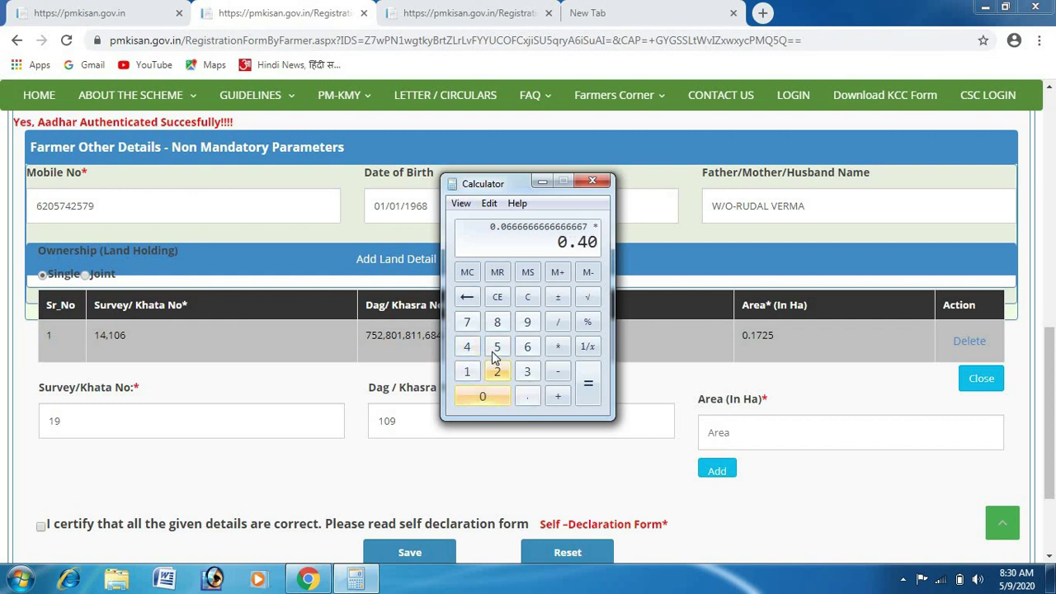
pyautogui.click(497, 348)
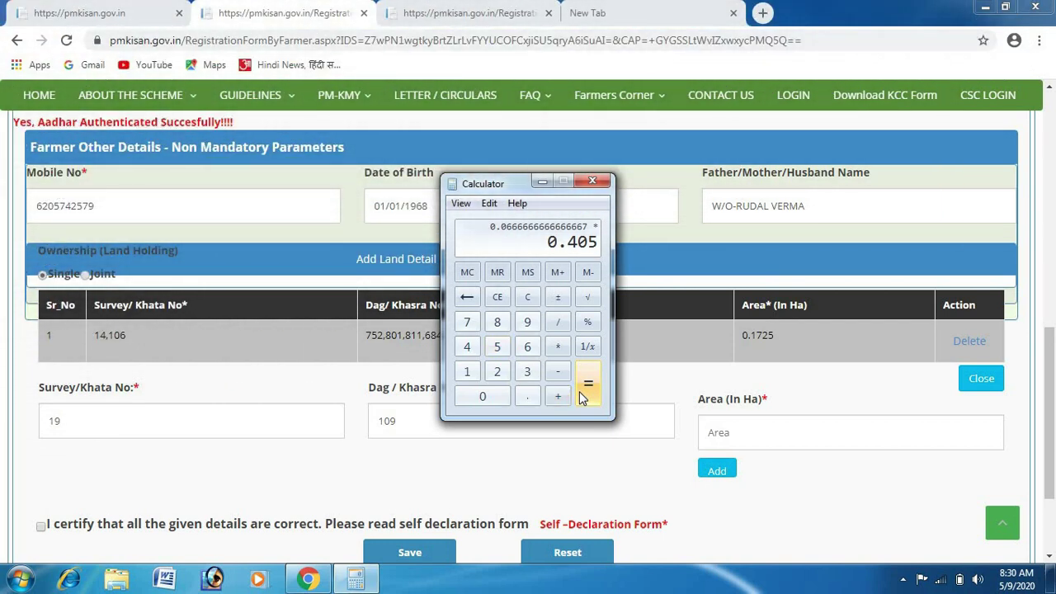
pyautogui.click(587, 385)
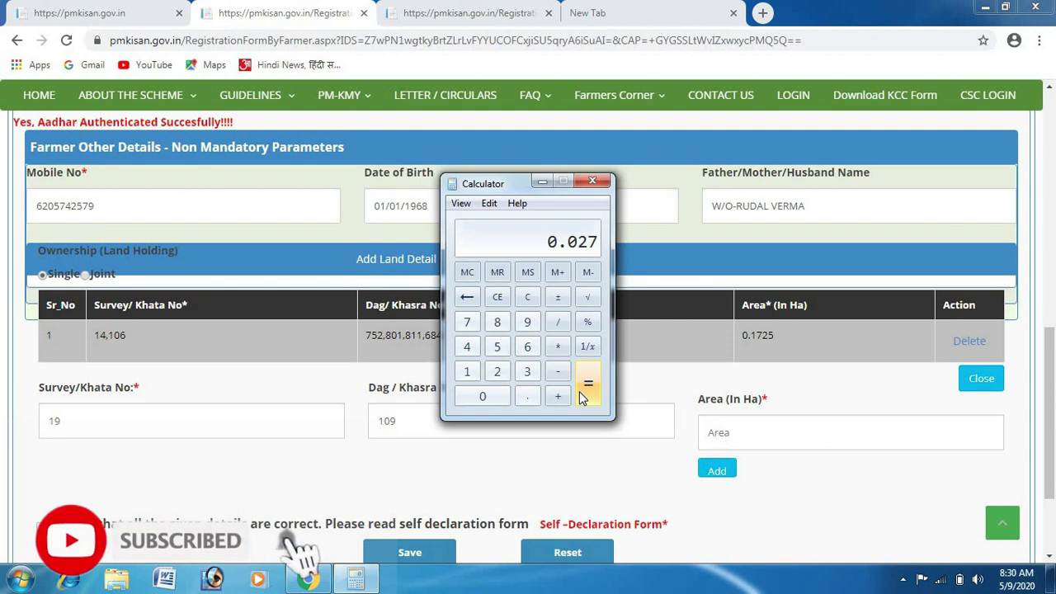
# Enter an area of 0.027 ha and add the Survey/Khata 19, Khasra 109 plot as the second land row.
pyautogui.click(790, 439)
pyautogui.write('0')
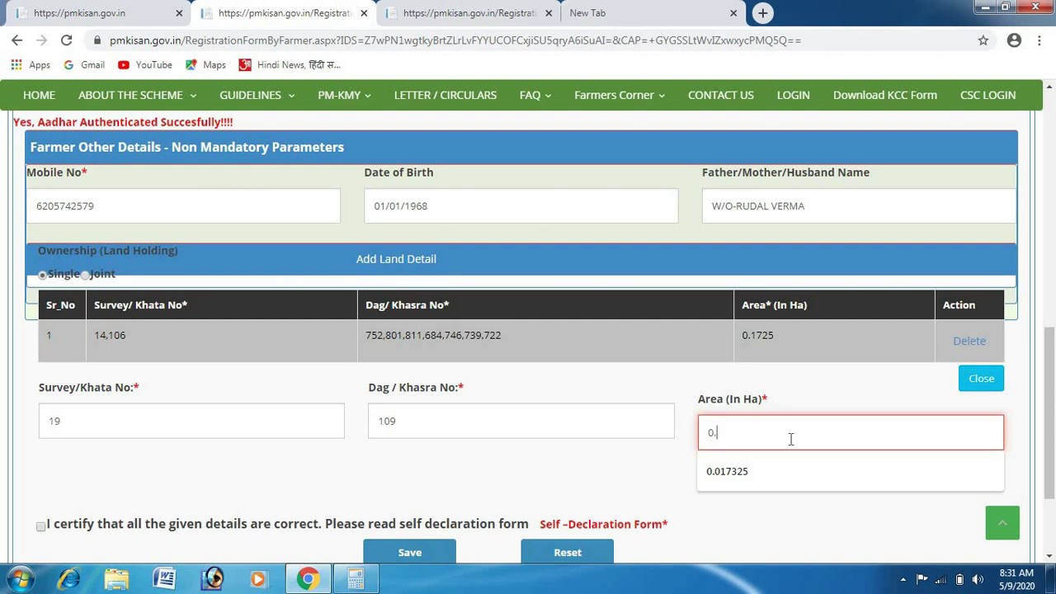
pyautogui.write('.0')
pyautogui.write('27')
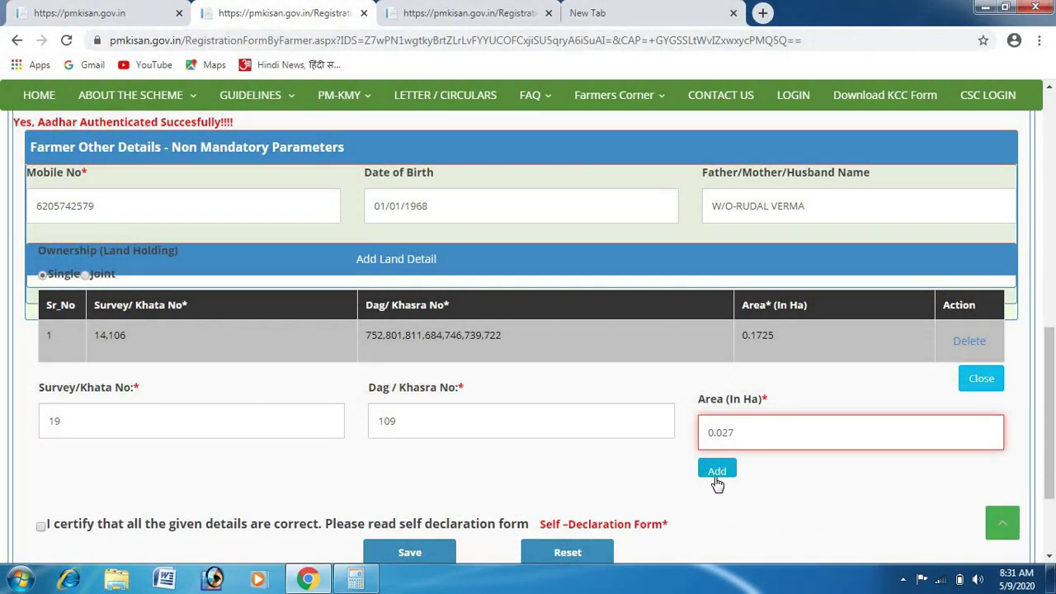
pyautogui.click(717, 482)
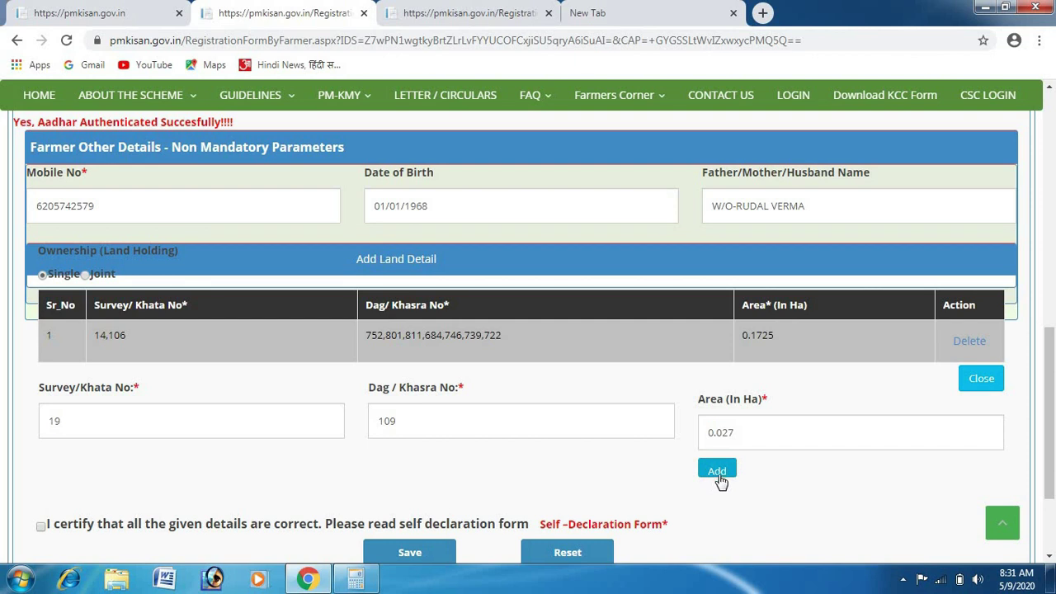
pyautogui.click(724, 474)
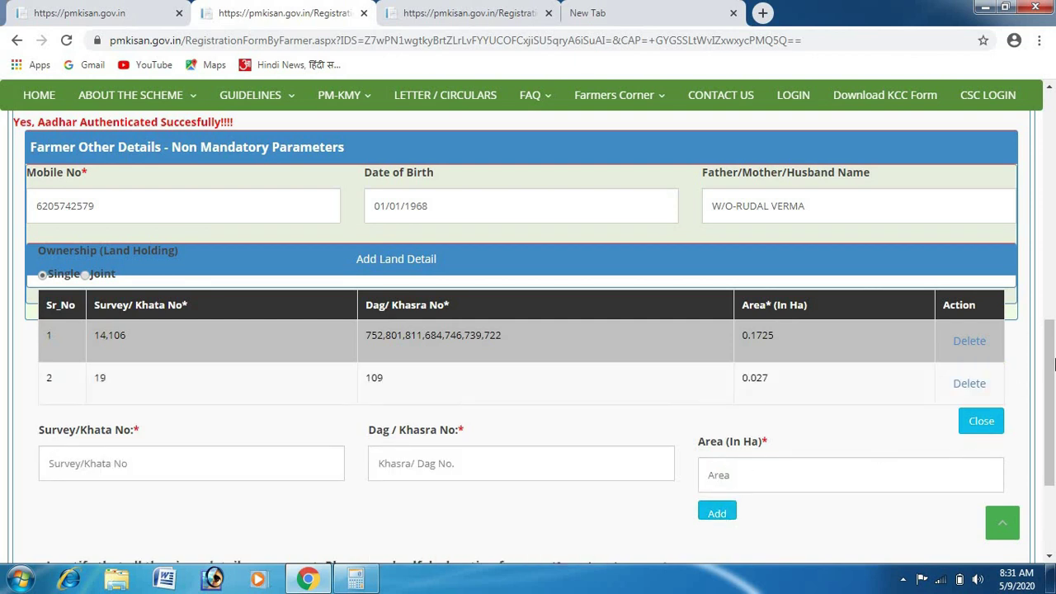
pyautogui.moveTo(1052, 350); pyautogui.dragTo(1052, 397)
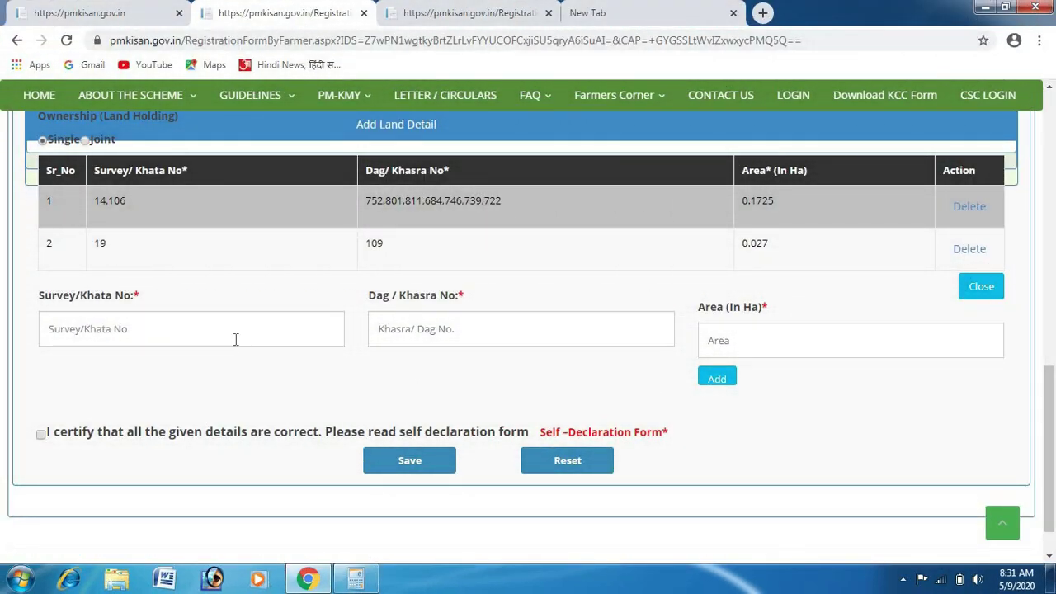
# Fill in Survey/Khata 1 and Dag/Khasra 664 for the third plot, leaving its area for later.
pyautogui.click(235, 339)
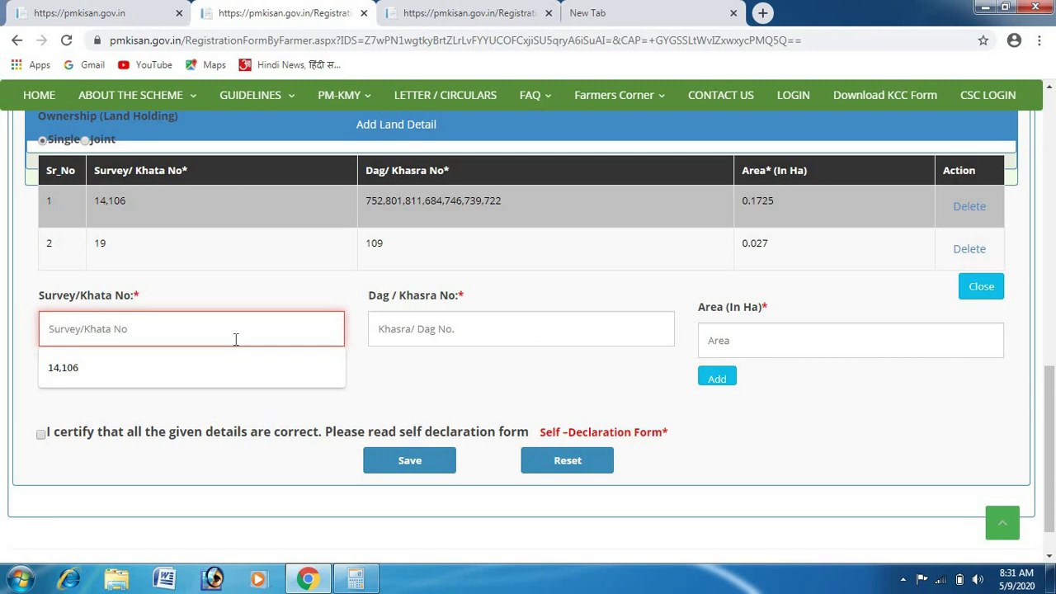
pyautogui.write('1')
pyautogui.click(458, 324)
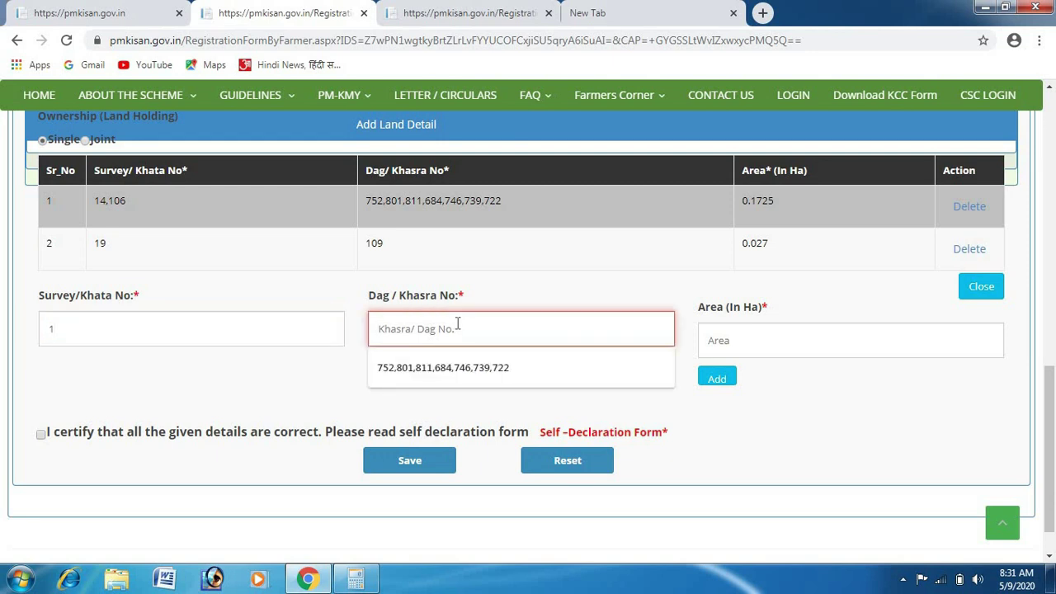
pyautogui.write('664')
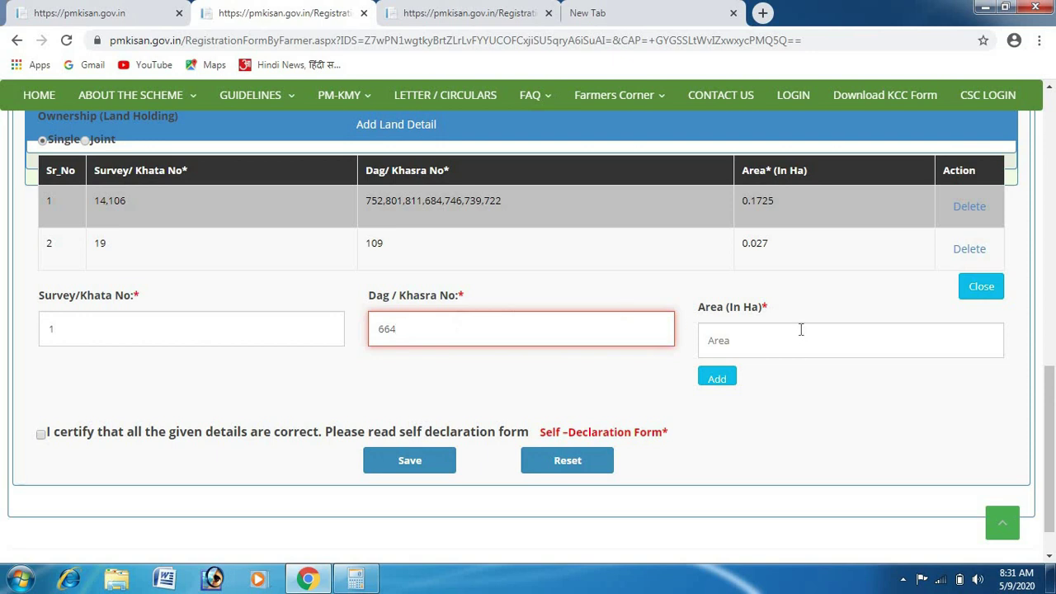
pyautogui.click(799, 329)
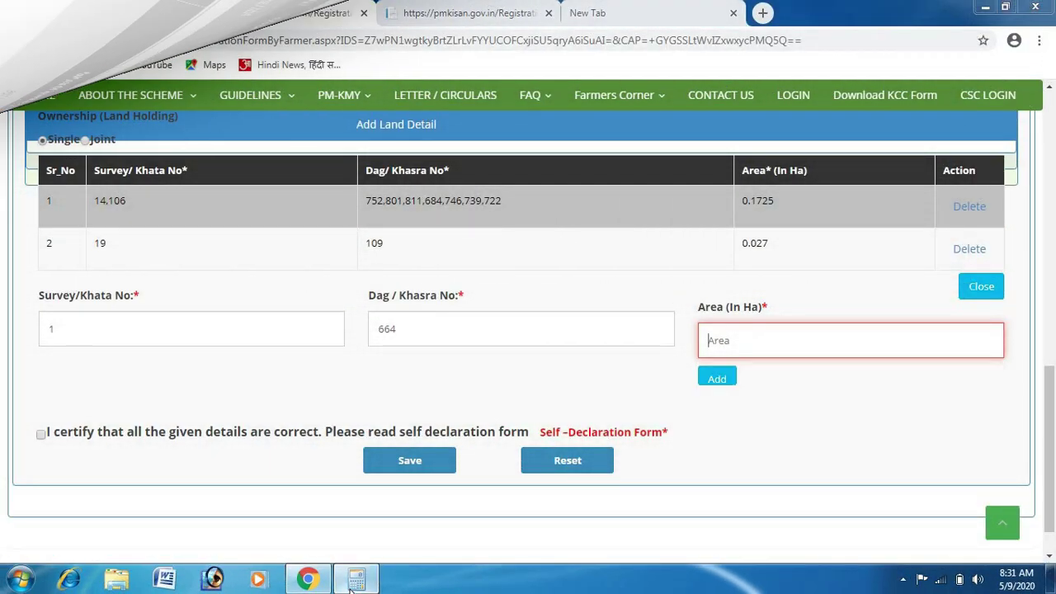
# Clear the calculator and compute 7 ÷ 3 ÷ 3 ÷ 2, giving 0.3888….
pyautogui.click(353, 581)
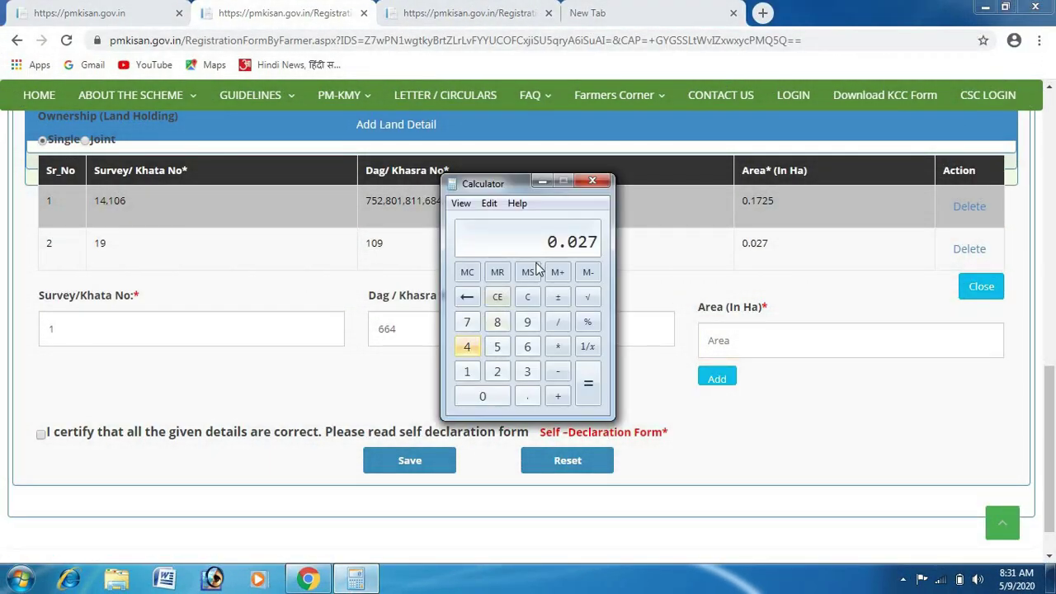
pyautogui.click(529, 300)
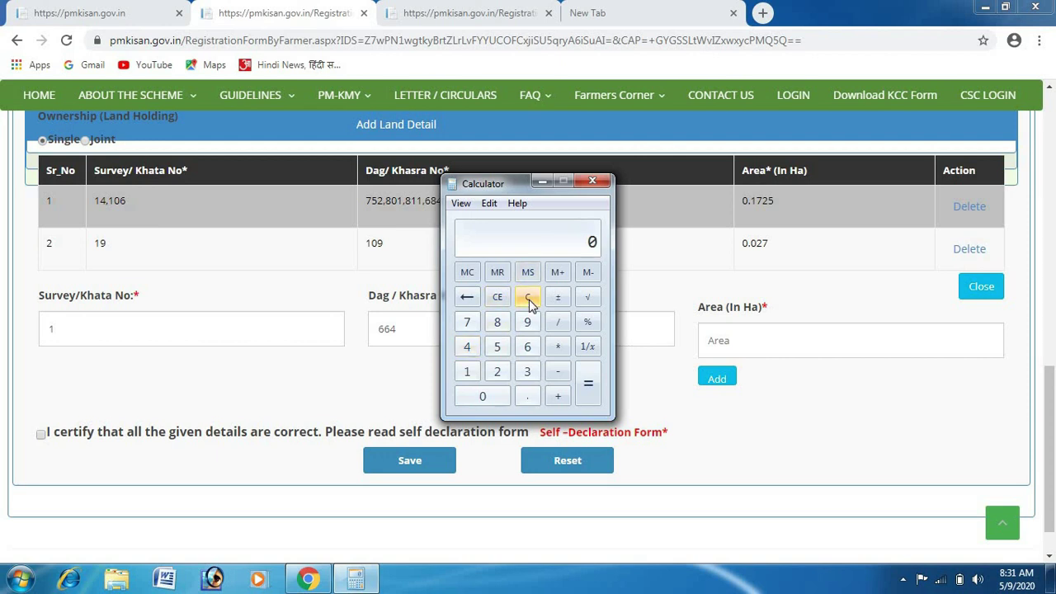
pyautogui.click(467, 323)
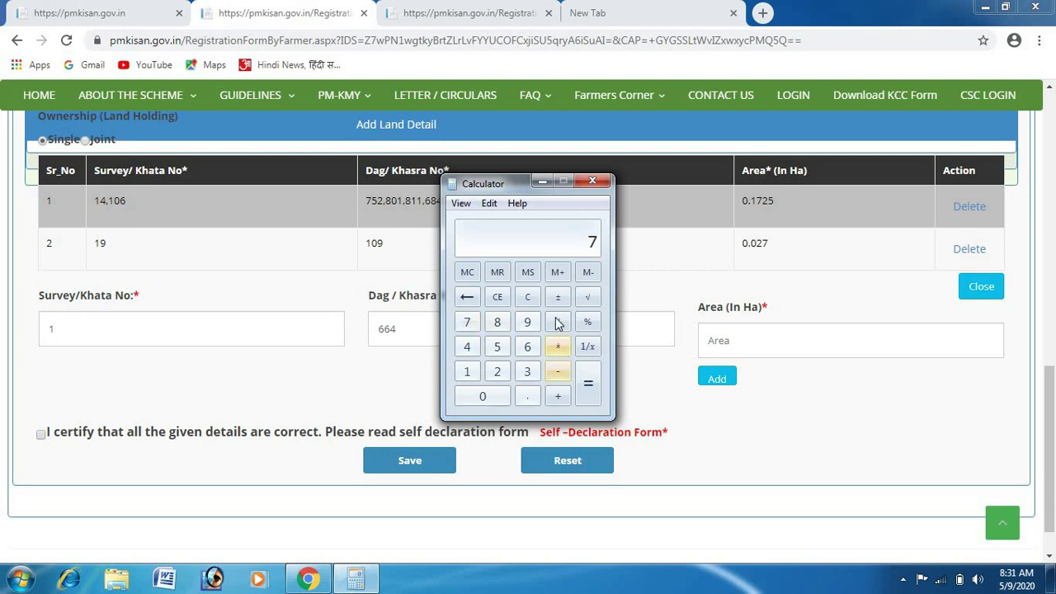
pyautogui.click(557, 322)
pyautogui.click(527, 371)
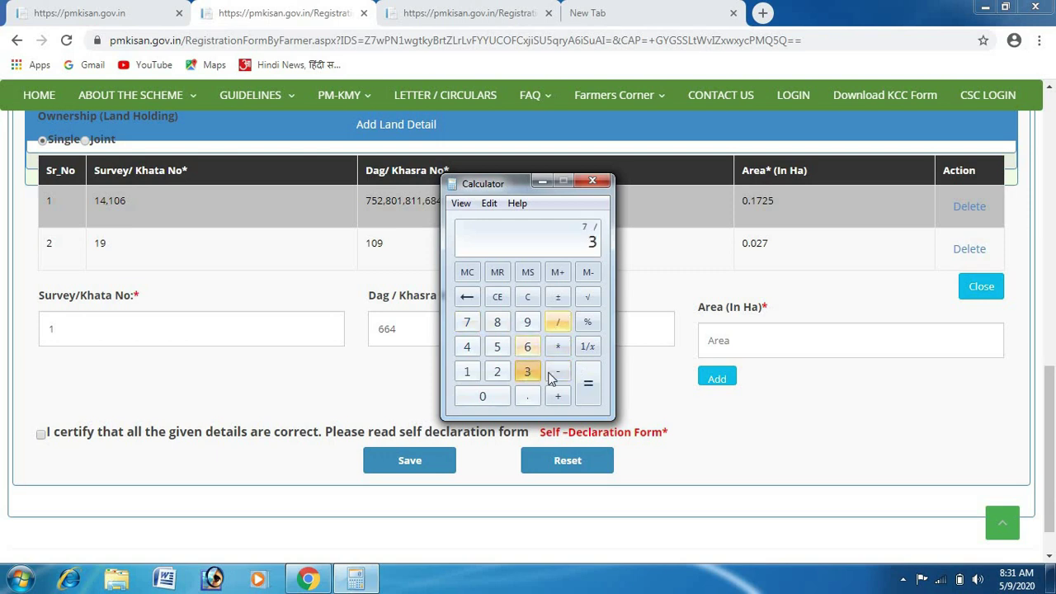
pyautogui.click(588, 394)
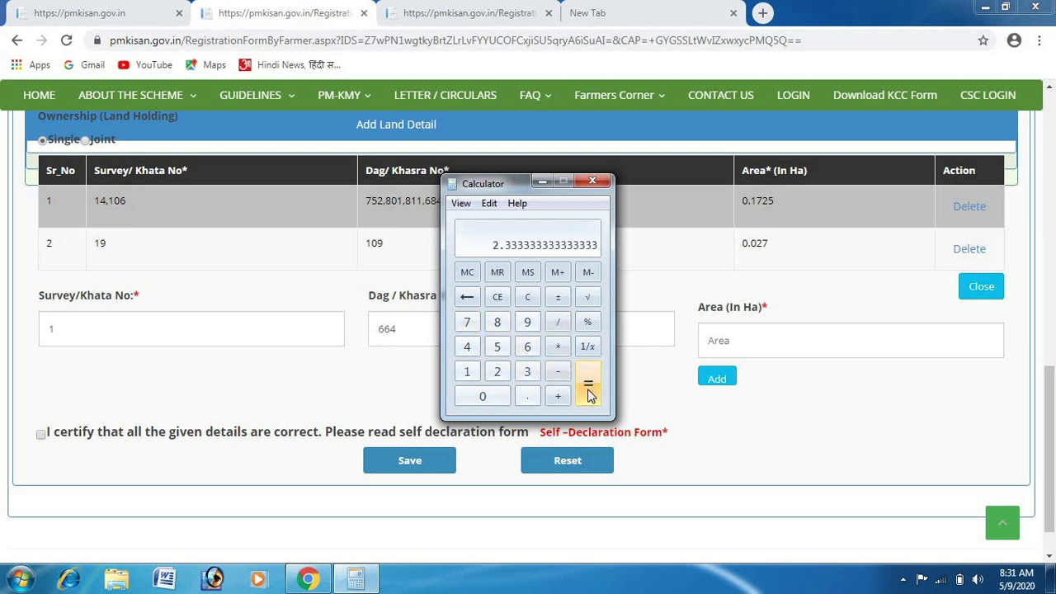
pyautogui.click(558, 330)
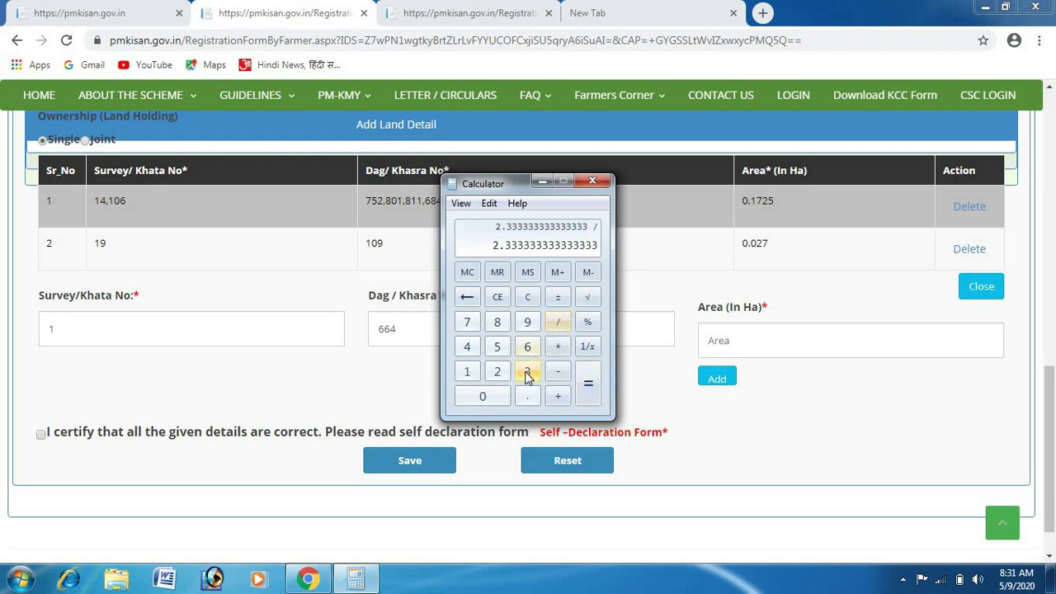
pyautogui.click(527, 371)
pyautogui.click(588, 383)
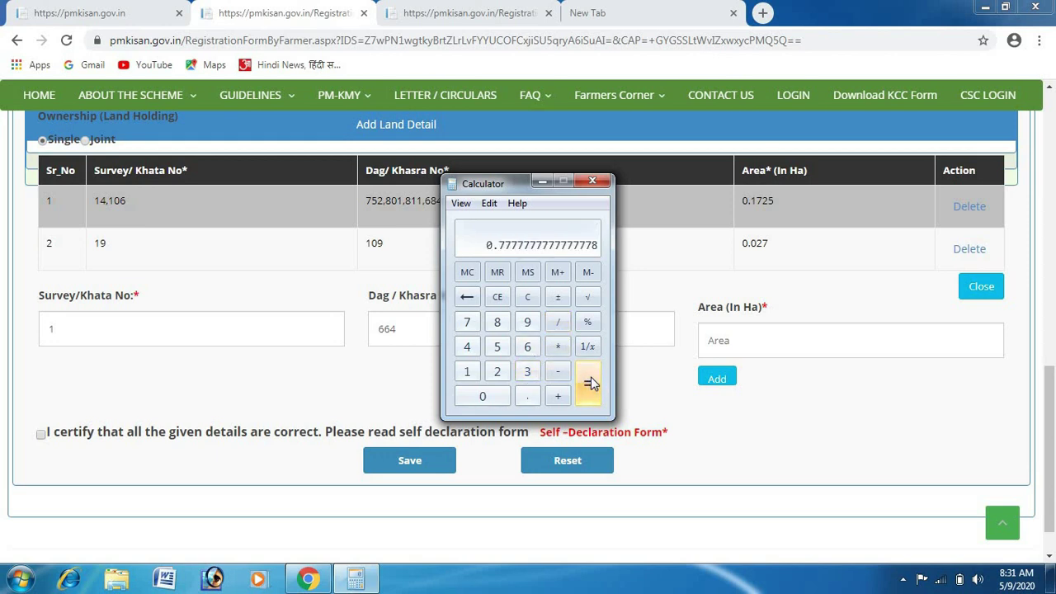
pyautogui.click(557, 323)
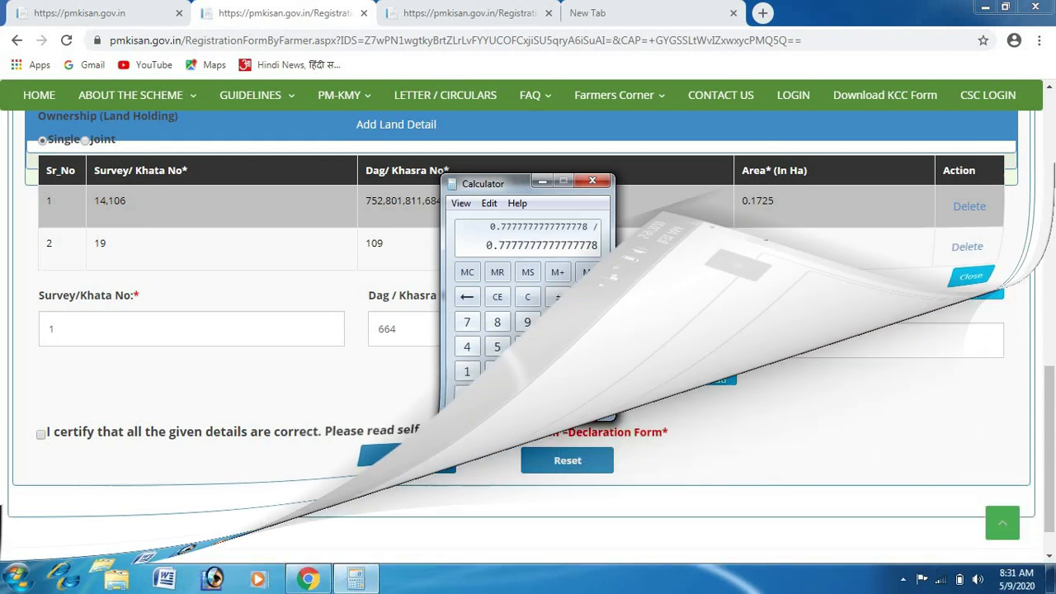
pyautogui.click(496, 371)
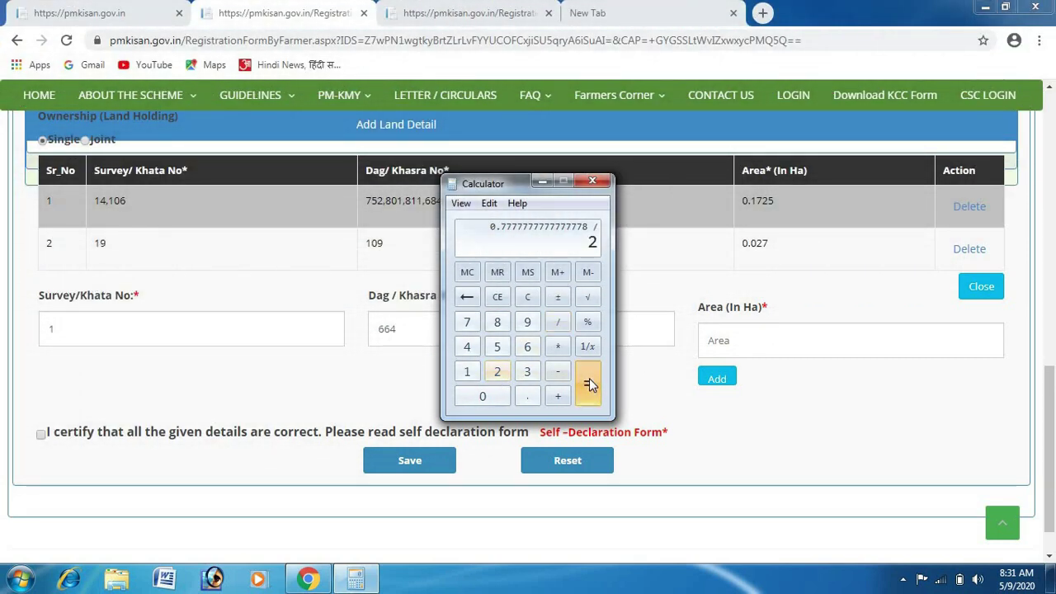
pyautogui.click(588, 381)
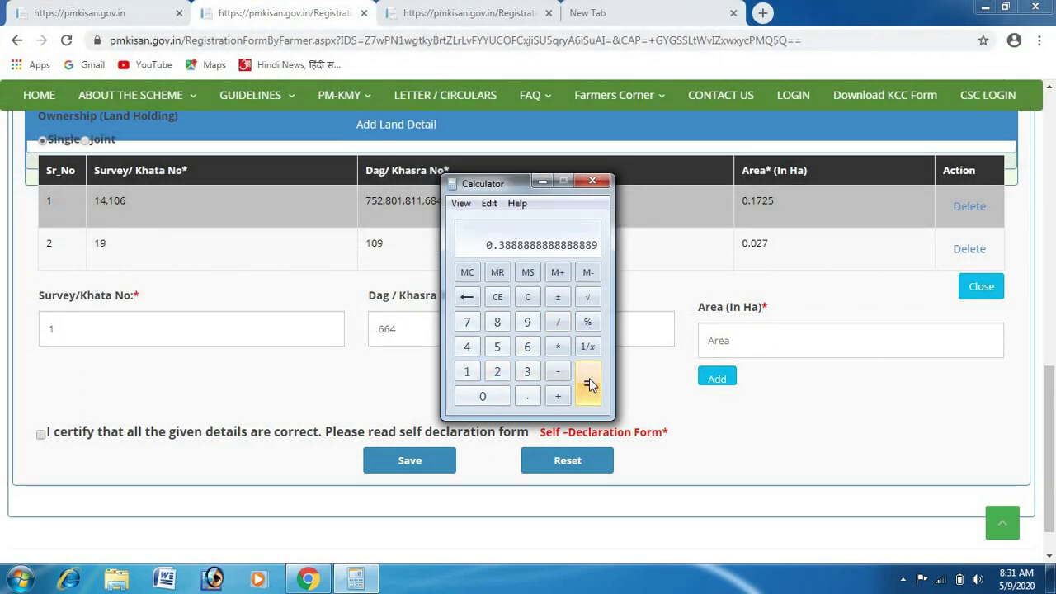
# Multiply 0.3888… by 0.405 to get the plot area of 0.1575.
pyautogui.click(555, 350)
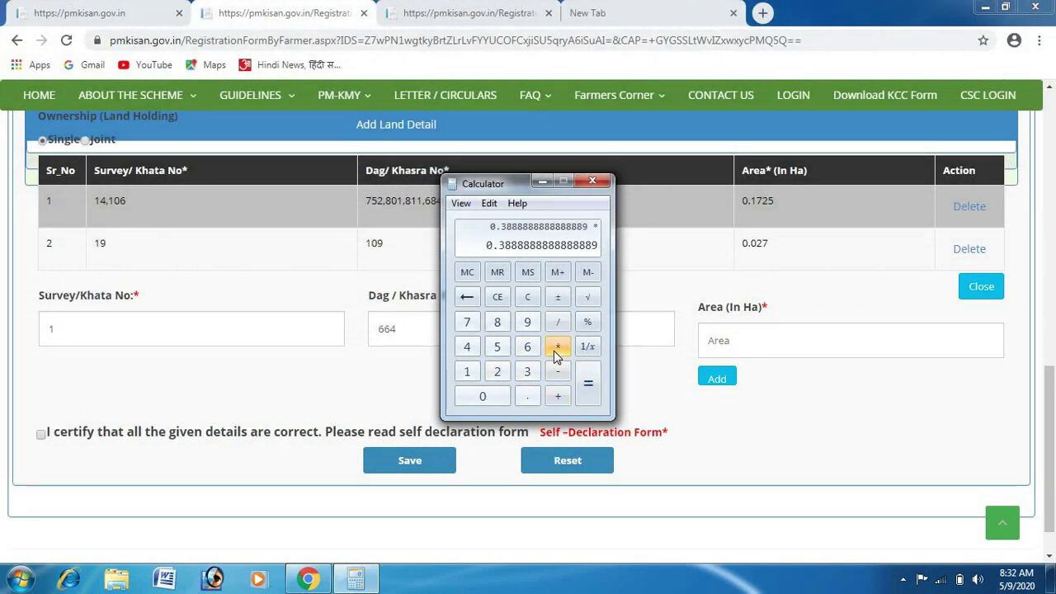
pyautogui.click(526, 397)
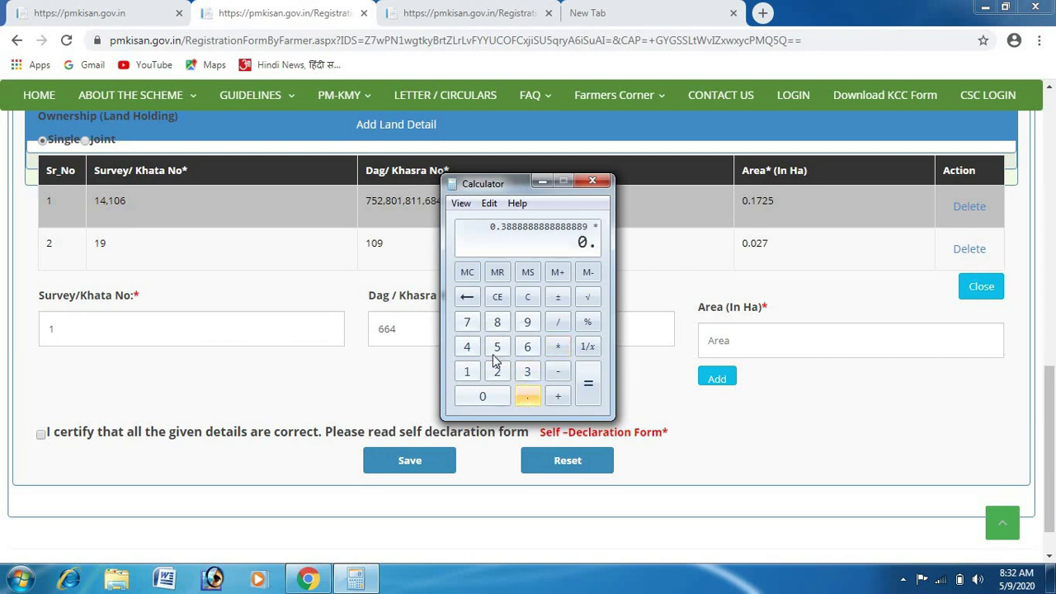
pyautogui.click(467, 350)
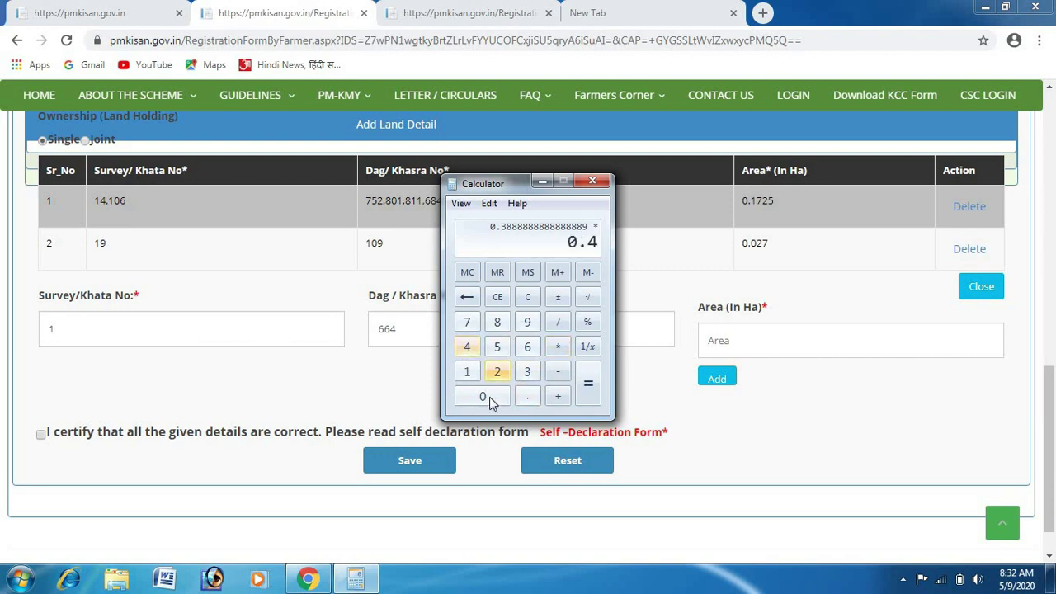
pyautogui.click(489, 396)
pyautogui.click(497, 348)
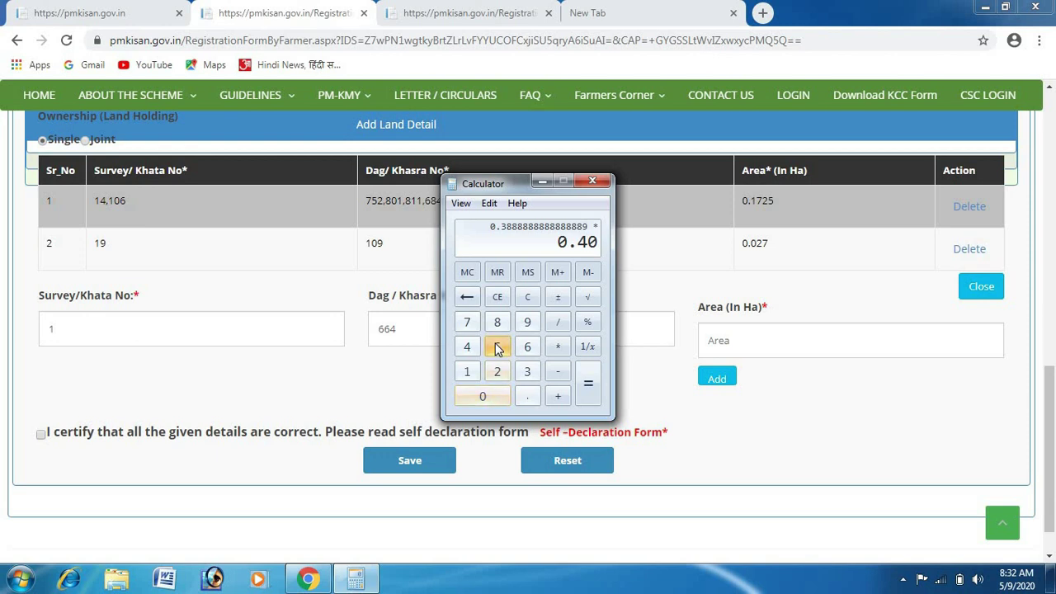
pyautogui.click(588, 384)
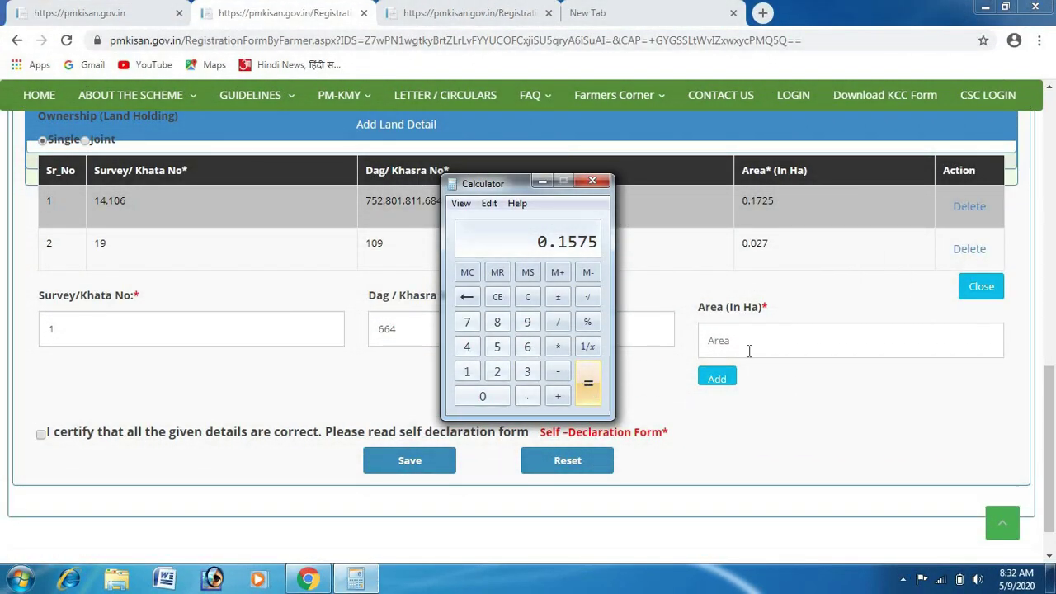
# Enter an area of 0.1575 ha and add the Survey/Khata 1, Khasra 664 plot as the third land row.
pyautogui.click(749, 350)
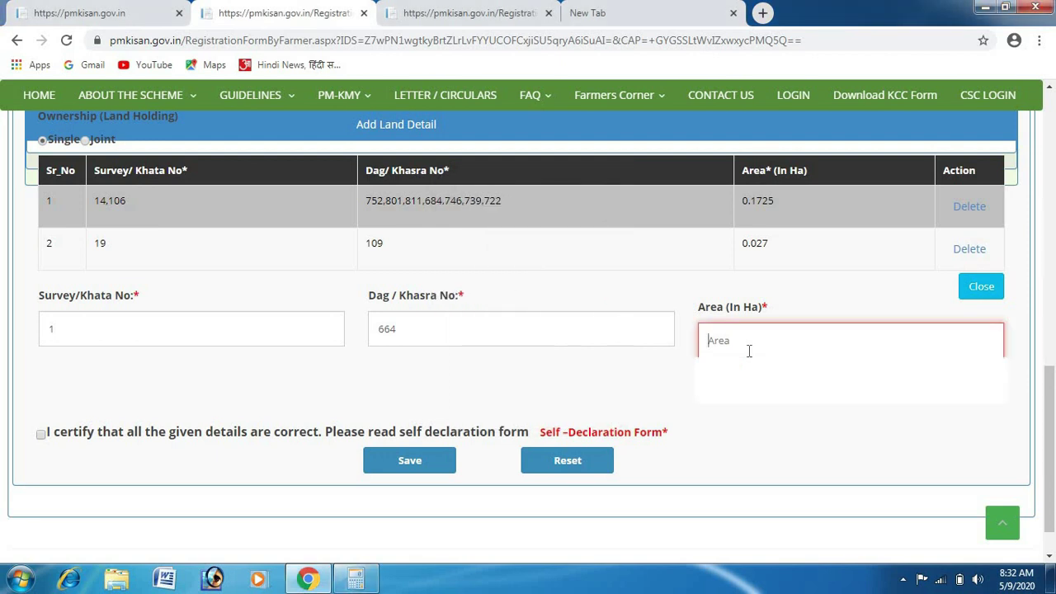
pyautogui.write('0.15')
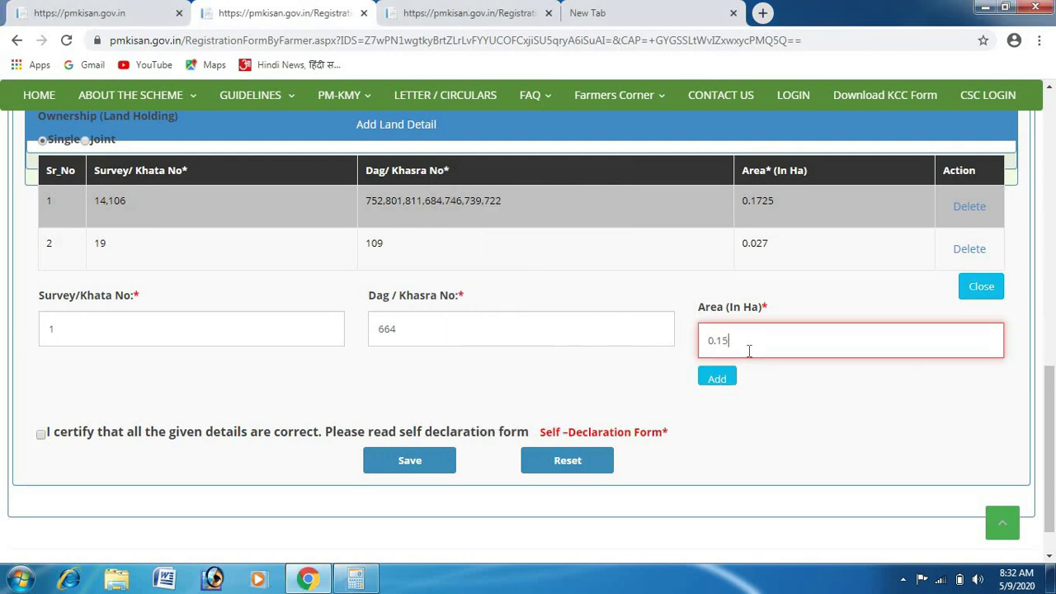
pyautogui.write('75')
pyautogui.click(716, 378)
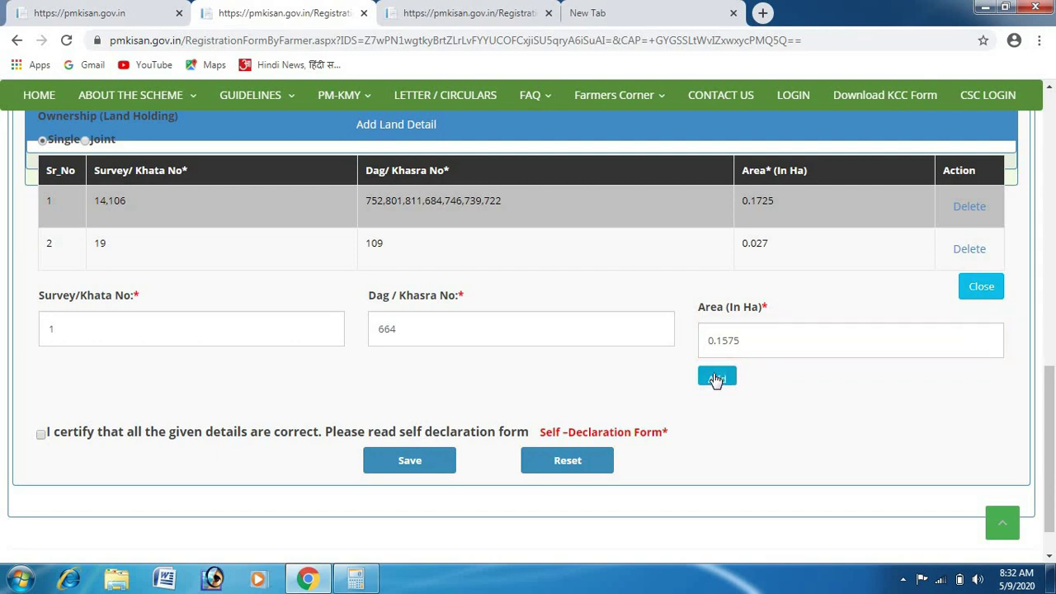
pyautogui.click(716, 378)
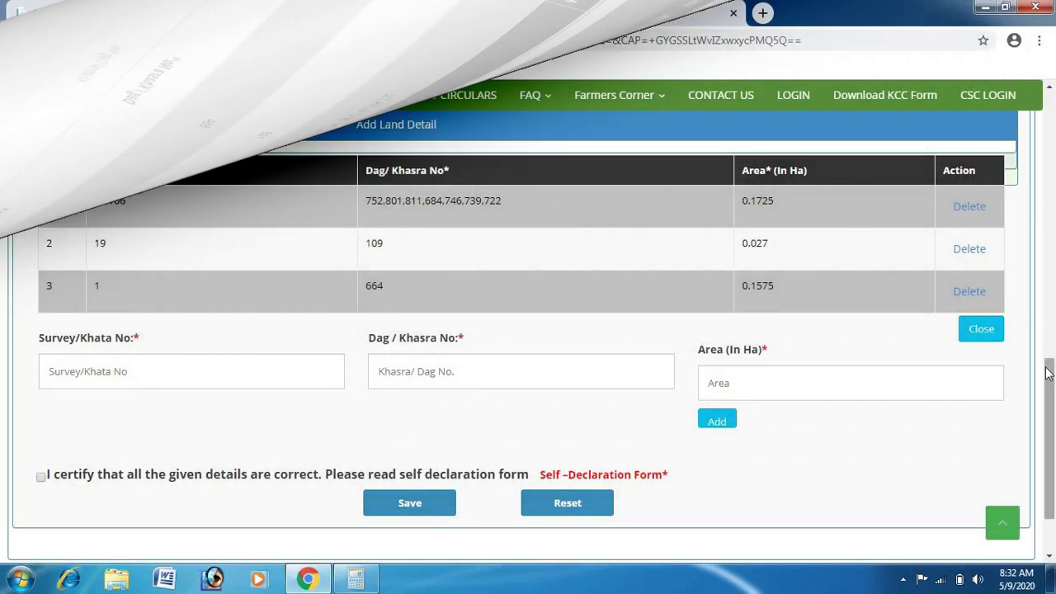
pyautogui.scroll(-2, 724, 416)
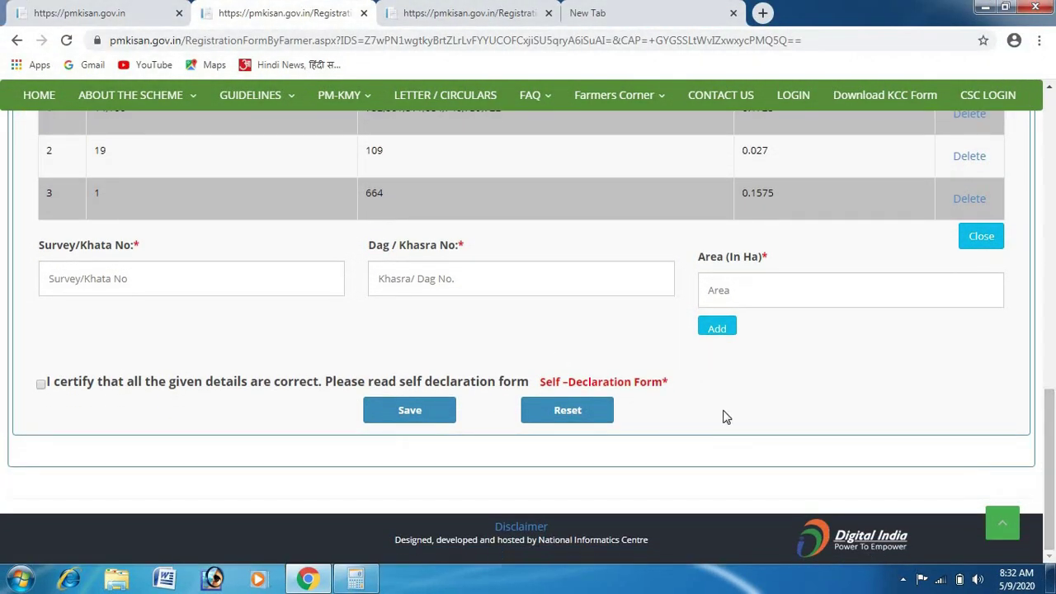
# Certify that all given details are correct, save the registration, and acknowledge the success notice.
pyautogui.click(40, 385)
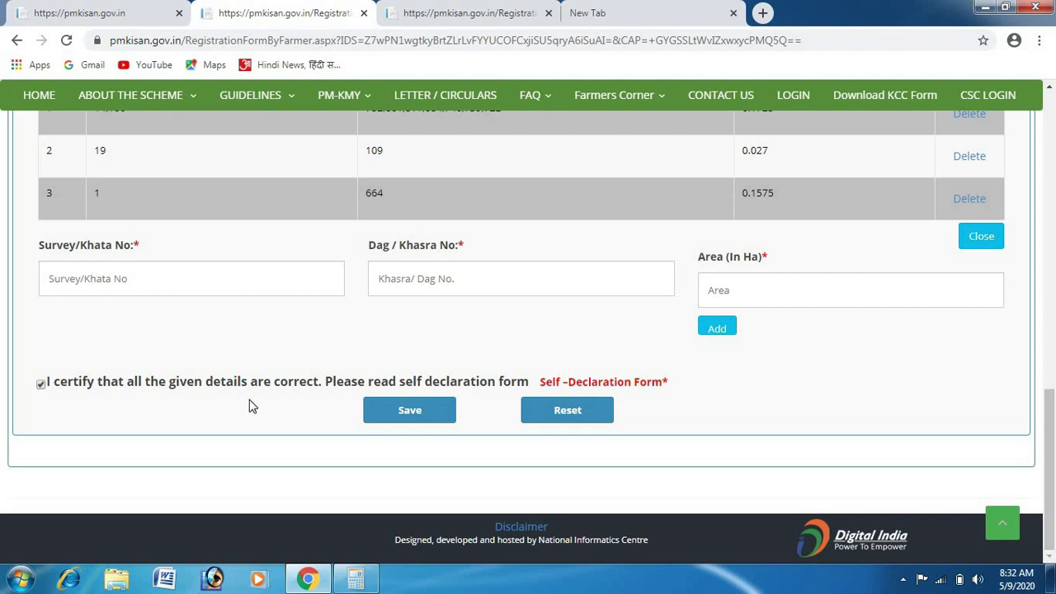
pyautogui.click(412, 412)
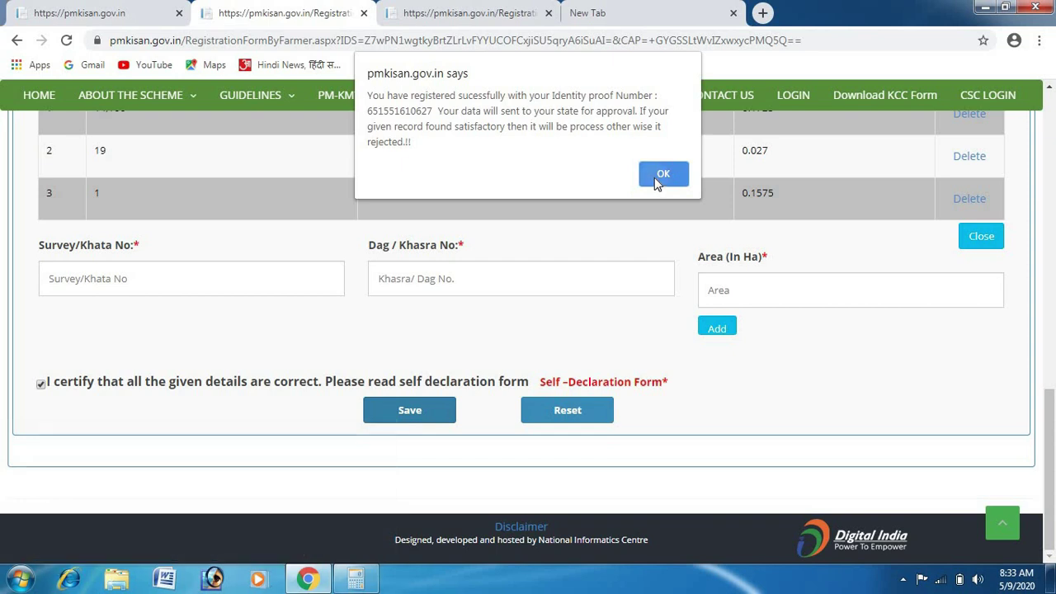
pyautogui.click(660, 175)
# Dismiss the success alert and go to Farmers Corner > Status of Self Registered/CSC Farmer.
pyautogui.moveTo(611, 103)
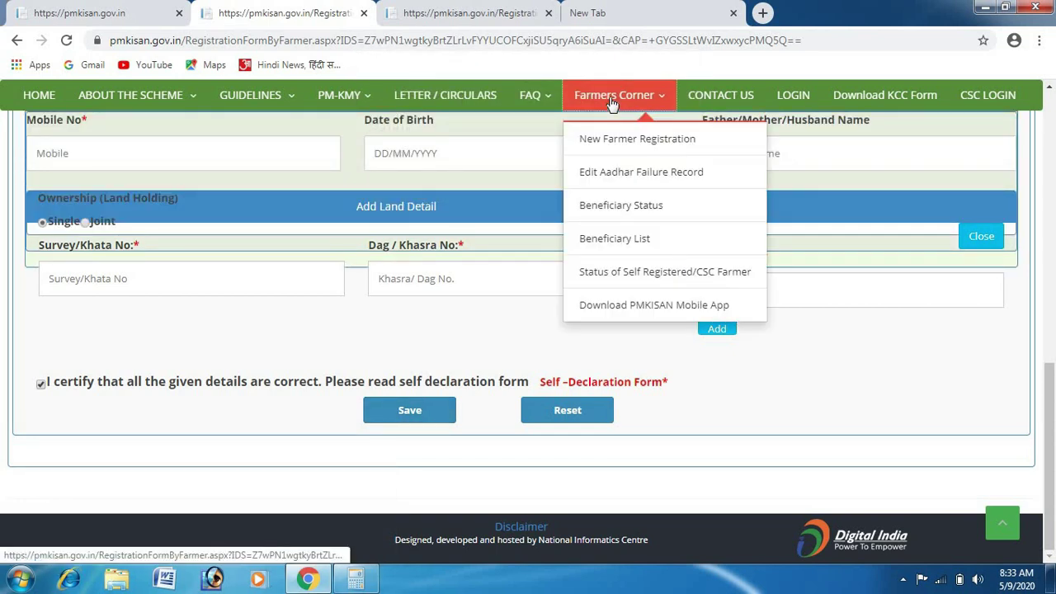
pyautogui.scroll(15, 611, 103)
pyautogui.click(611, 99)
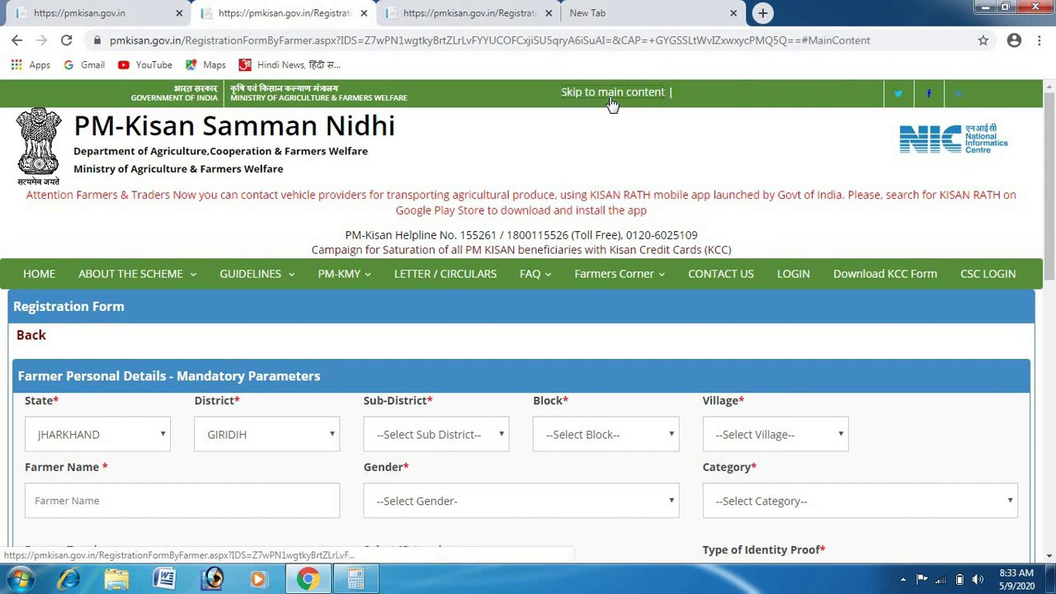
pyautogui.moveTo(639, 280)
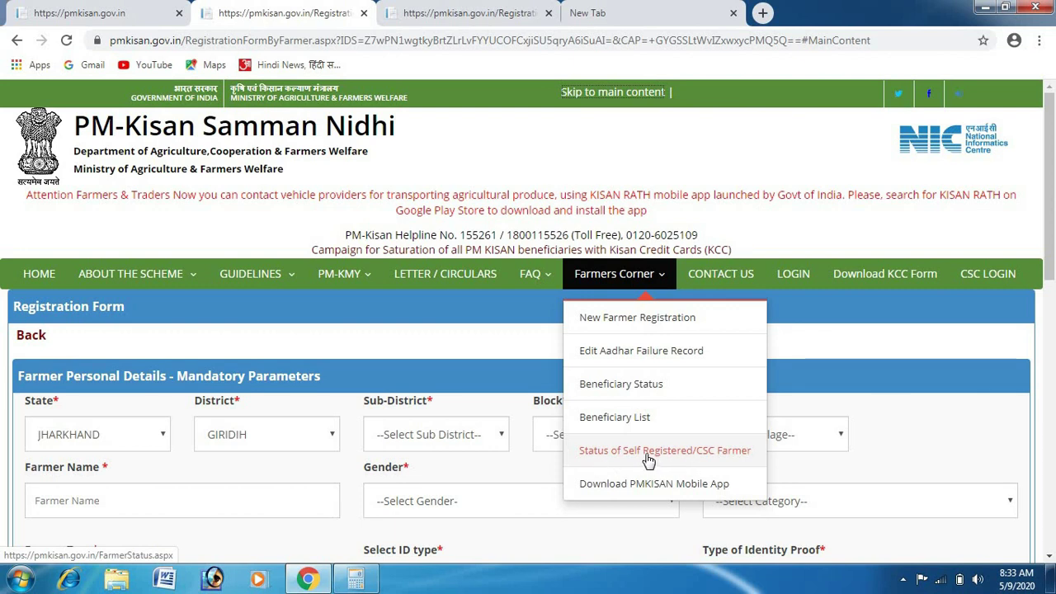
pyautogui.click(648, 455)
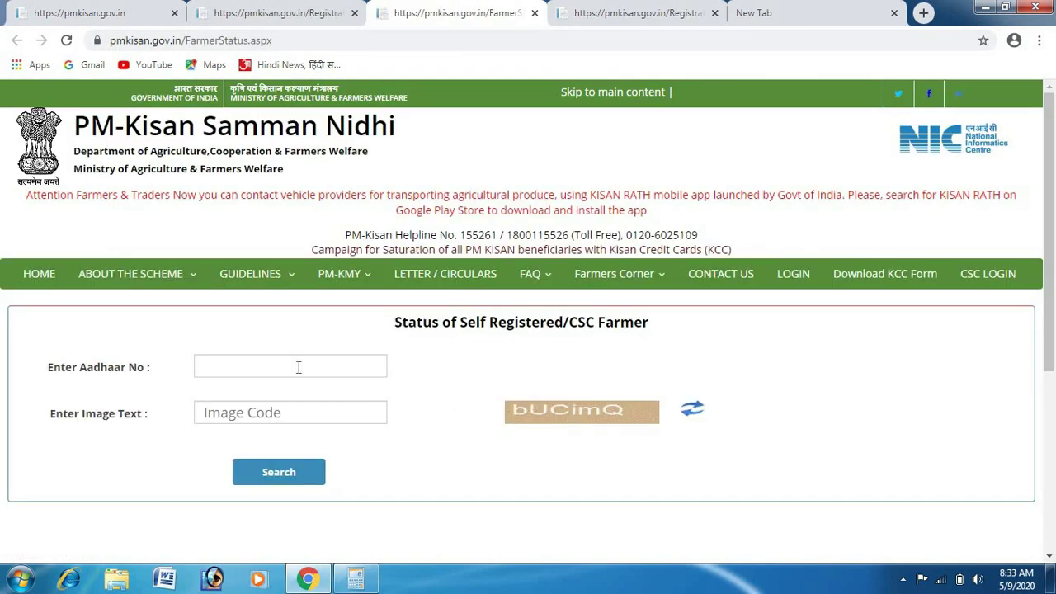
# Search the registration status using the farmer's Aadhaar number and the image verification text.
pyautogui.click(298, 367)
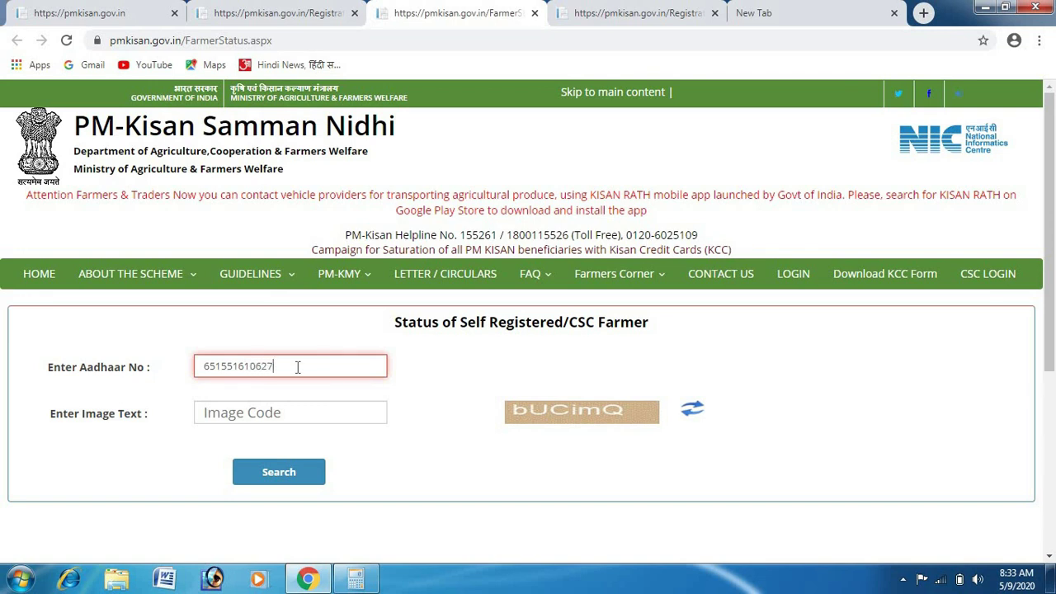
pyautogui.click(287, 413)
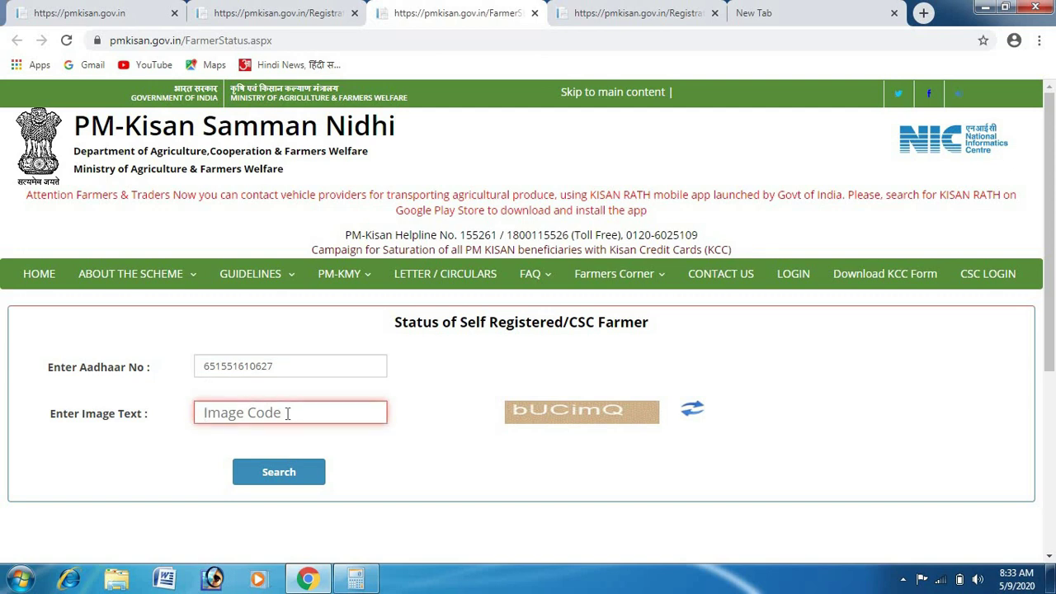
pyautogui.write('b')
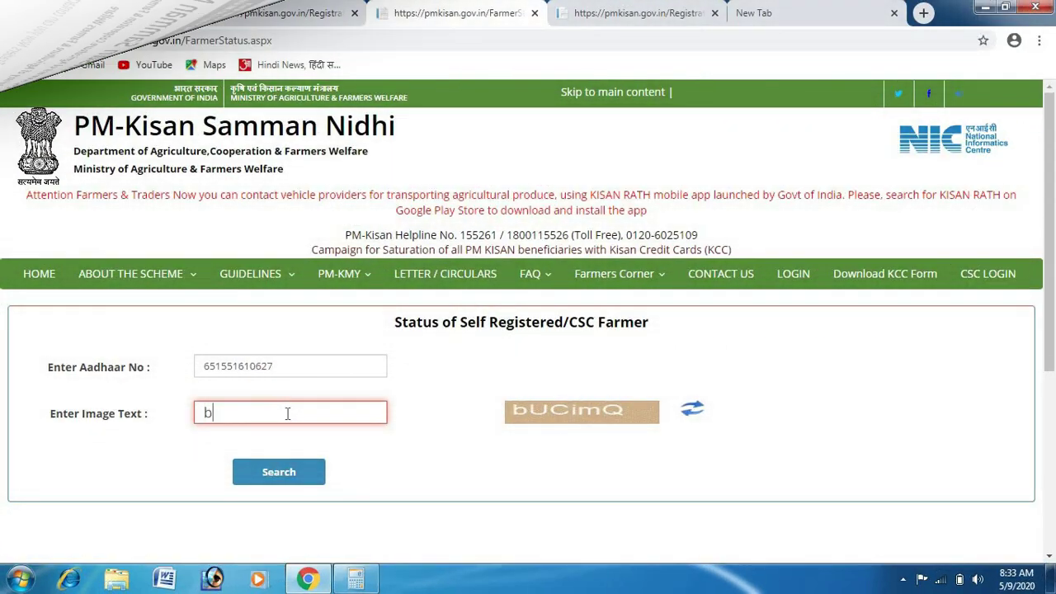
pyautogui.write('Uci')
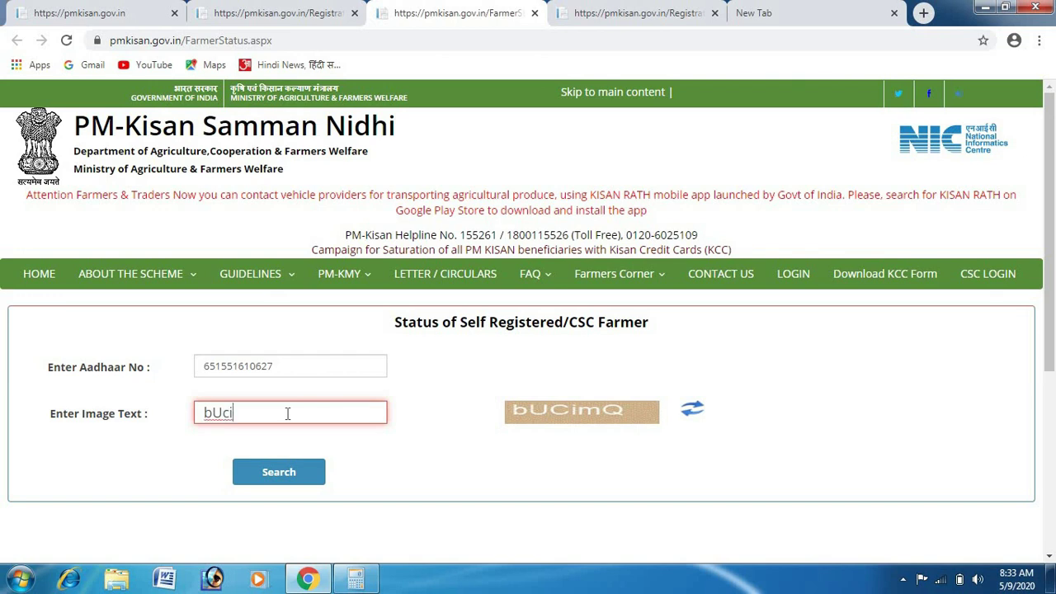
pyautogui.press('BackSpace')
pyautogui.press('BackSpace')
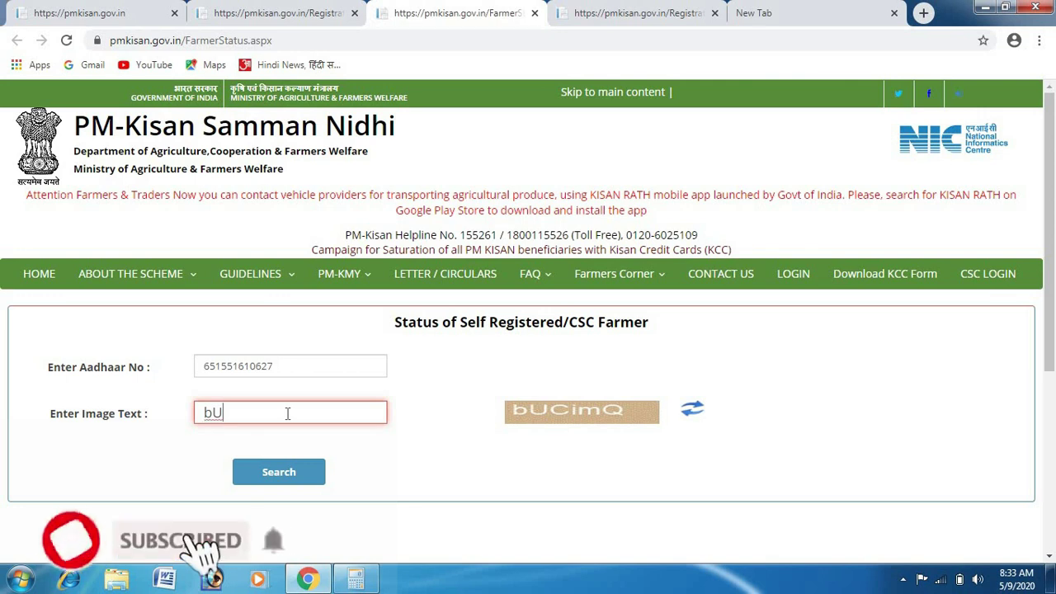
pyautogui.write('Ci')
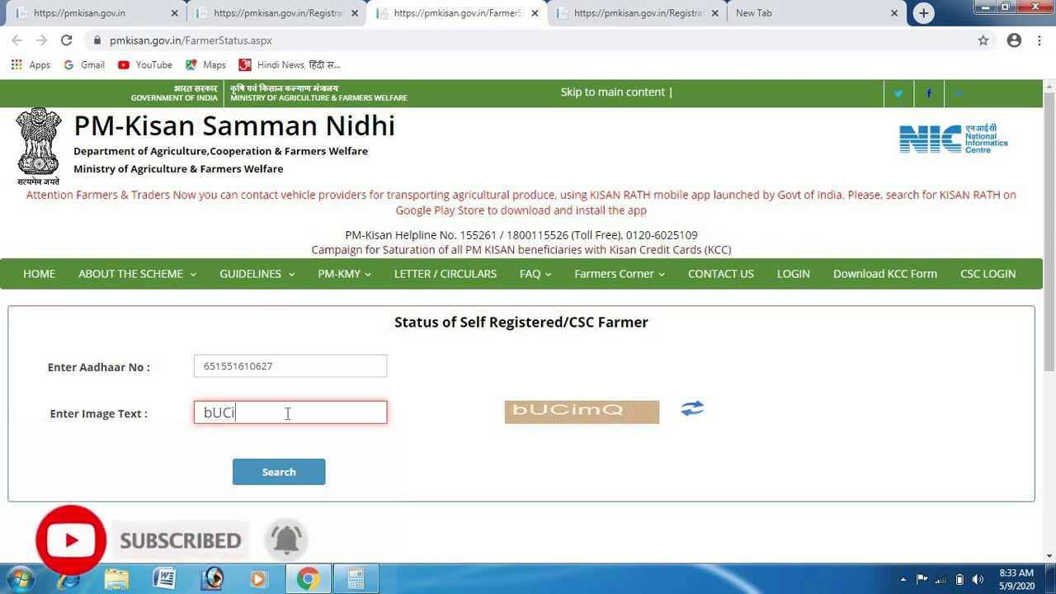
pyautogui.write('m')
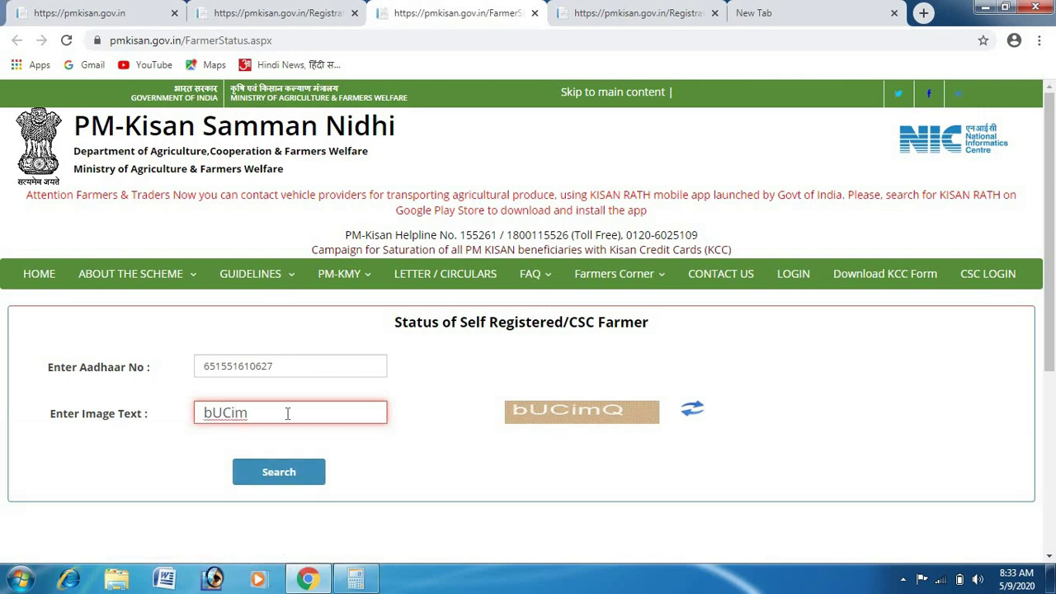
pyautogui.write('Q')
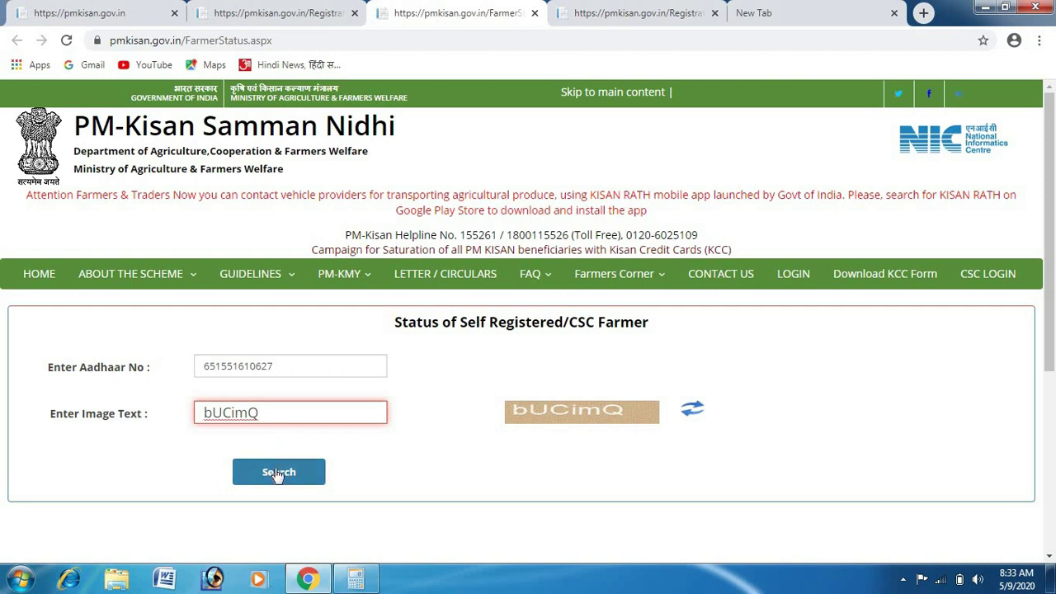
pyautogui.click(277, 471)
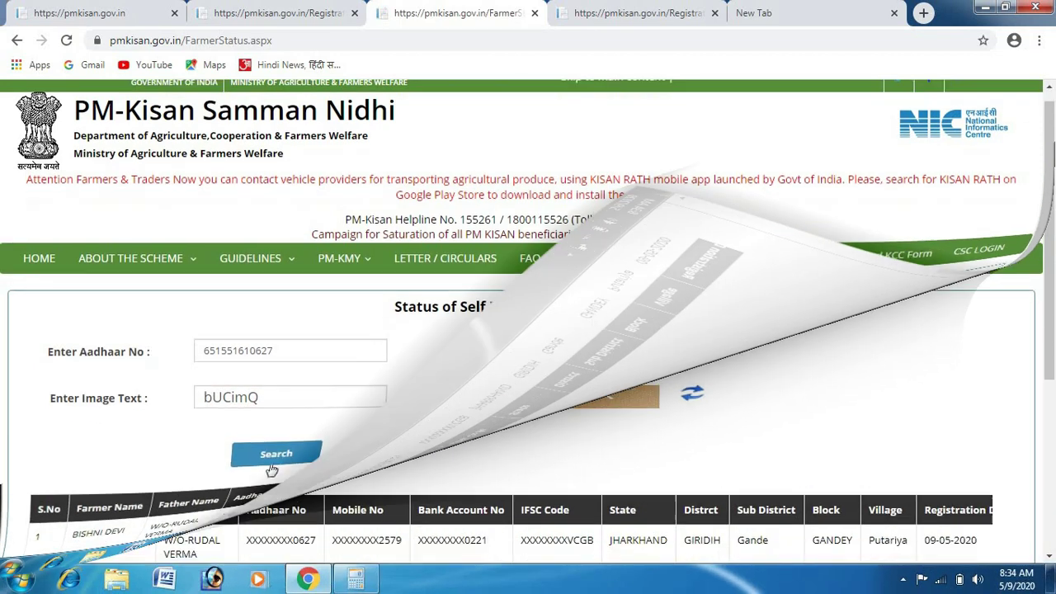
# Reveal the record's 'Pending for approval at State/District level' remark, then open Farmers Corner > Beneficiary Status.
pyautogui.scroll(-3, 274, 472)
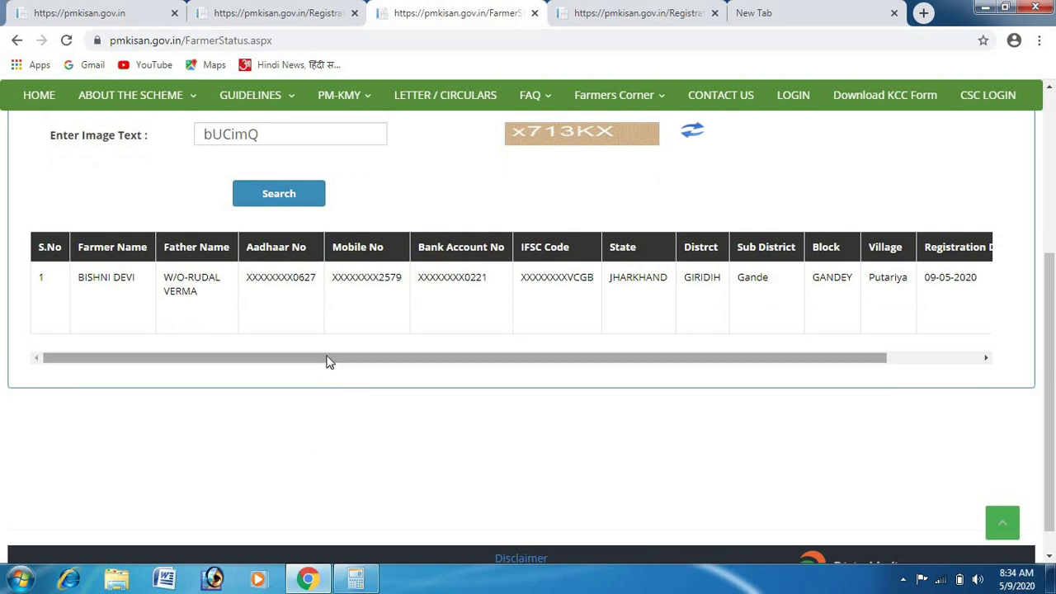
pyautogui.moveTo(327, 361); pyautogui.dragTo(450, 368)
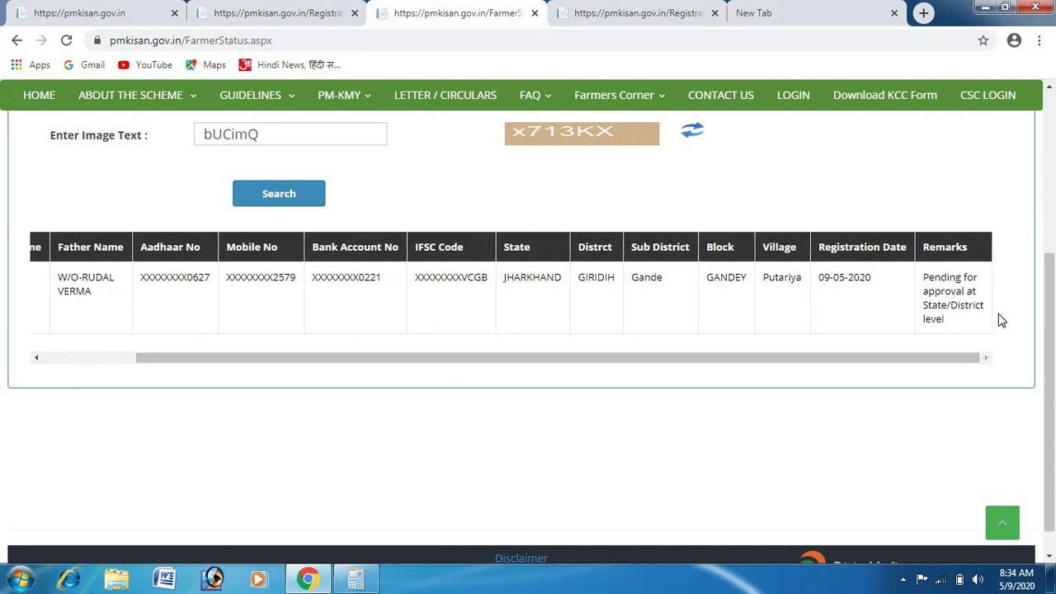
pyautogui.moveTo(1051, 336); pyautogui.dragTo(1050, 251)
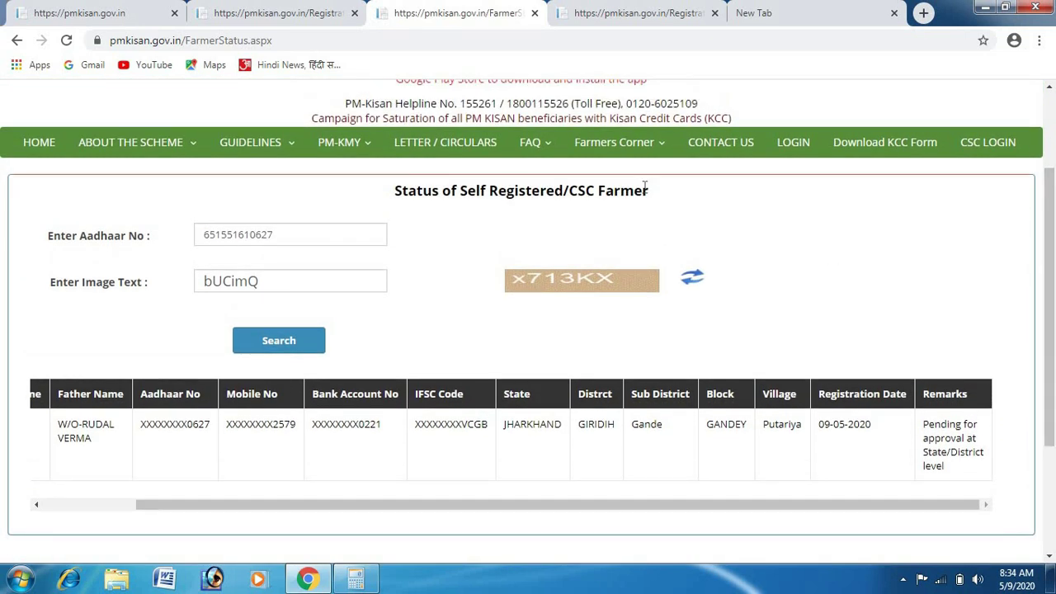
pyautogui.moveTo(615, 147)
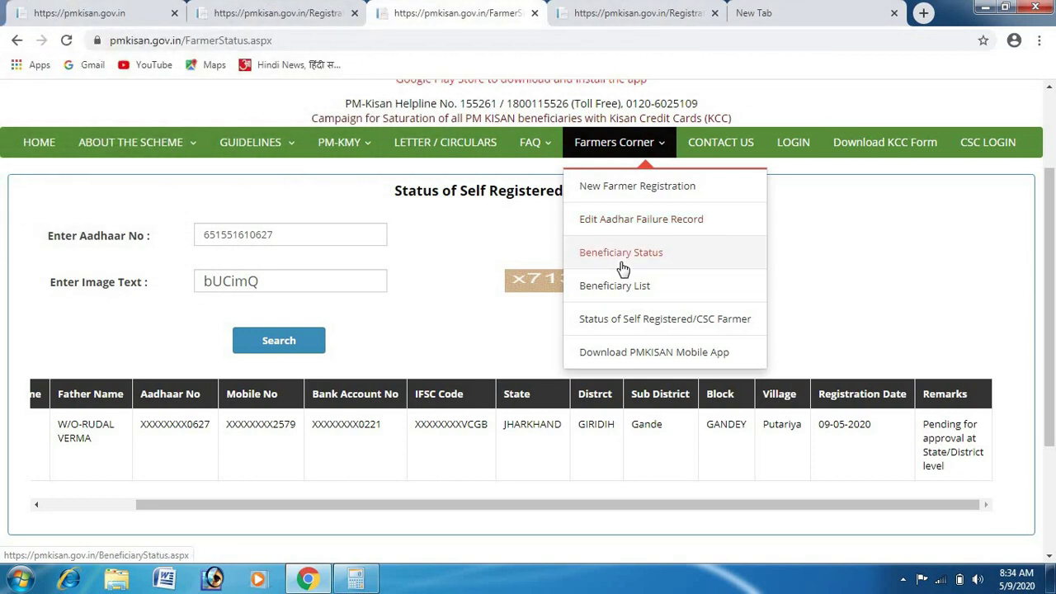
pyautogui.click(621, 254)
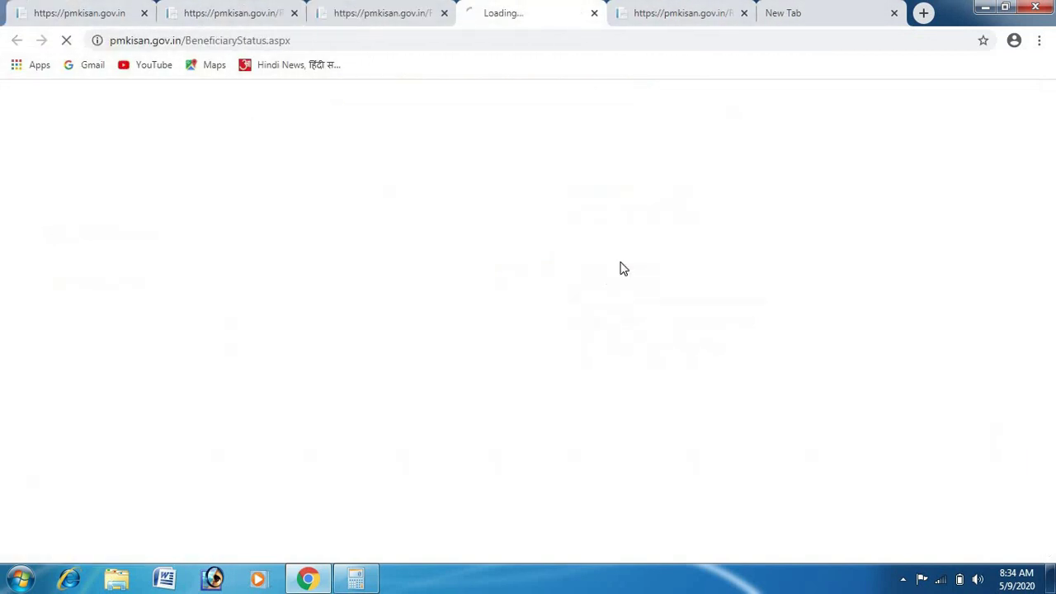